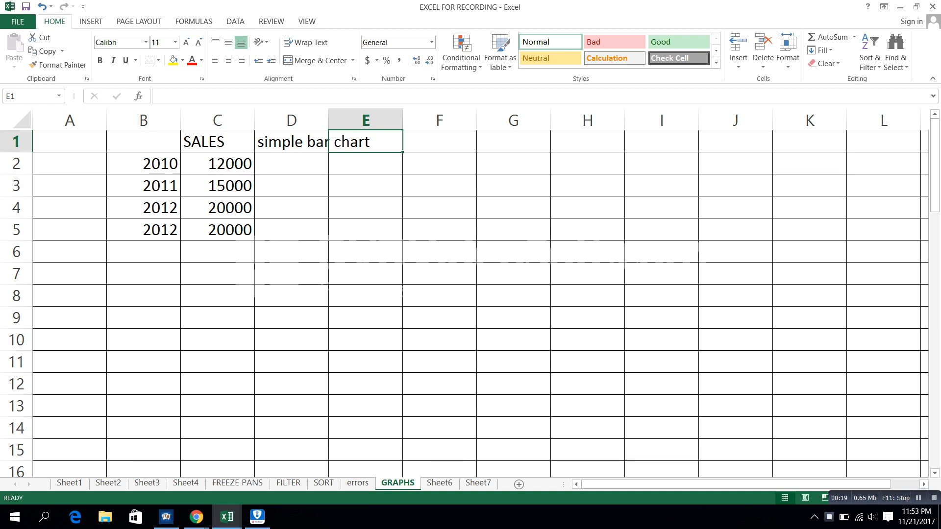
Step: Widen column D to fit the "simple bar chart" heading
key(F2)
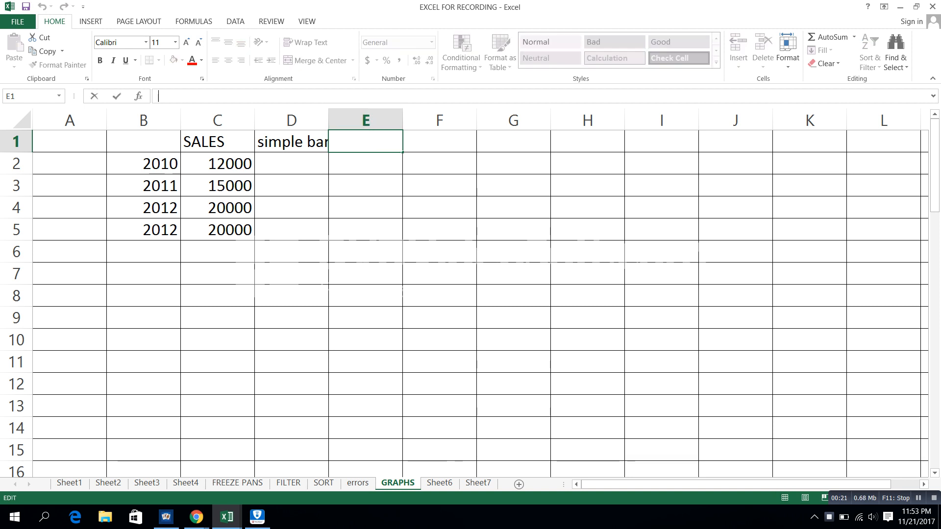
double_click(329, 120)
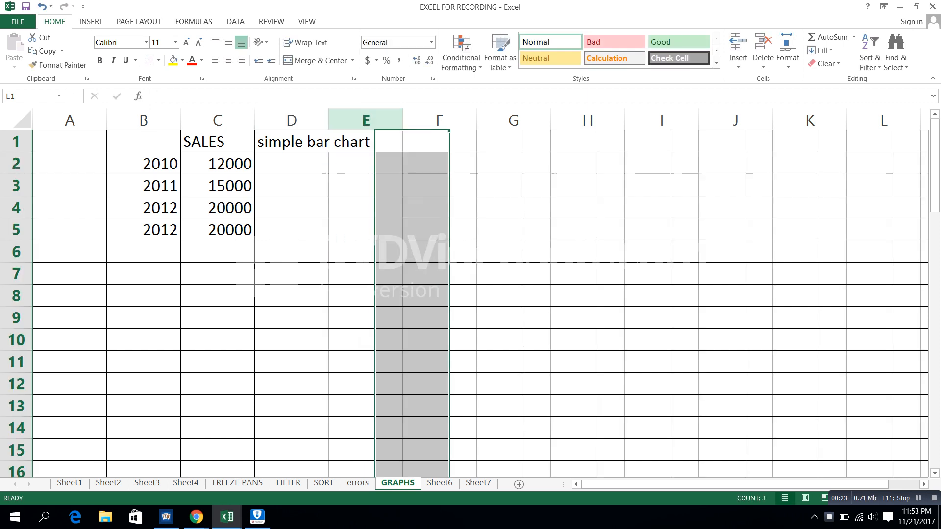
click(412, 208)
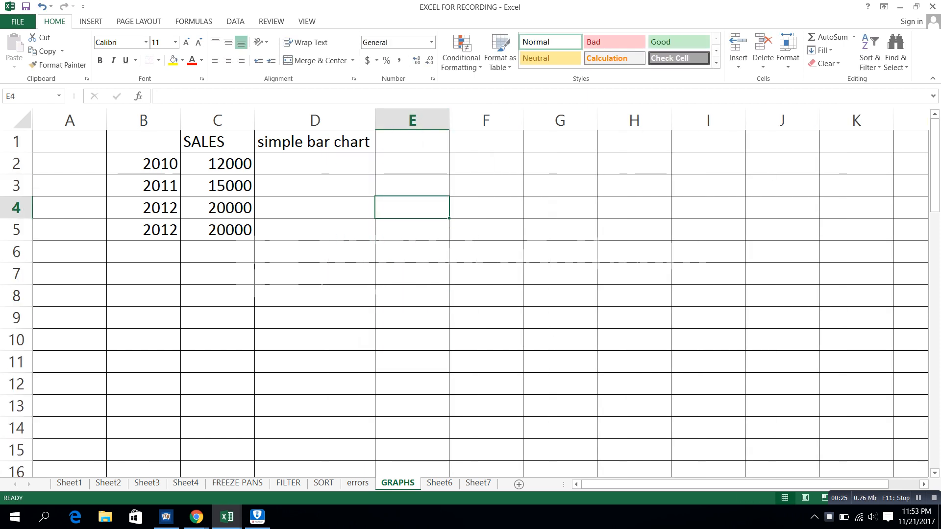
Step: Make the "simple bar chart" heading in cell D1 bold
drag(143, 142, 217, 230)
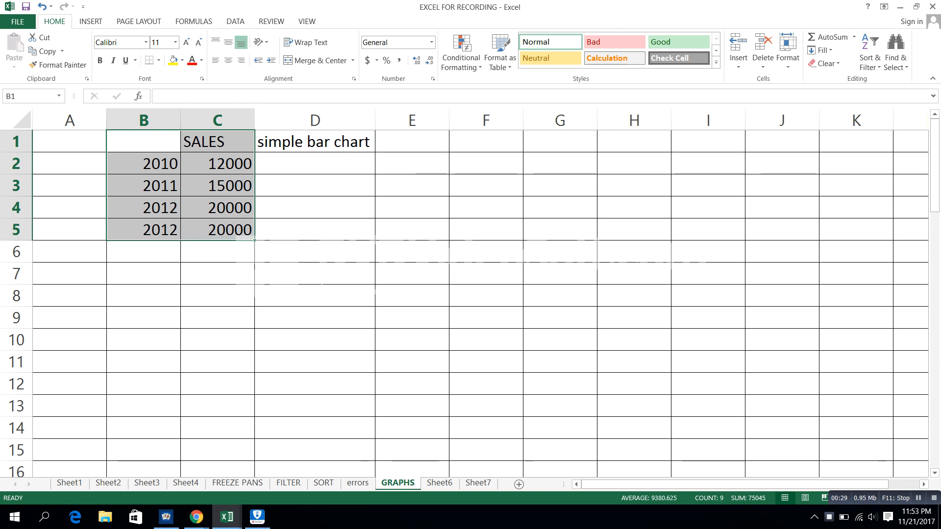
click(315, 142)
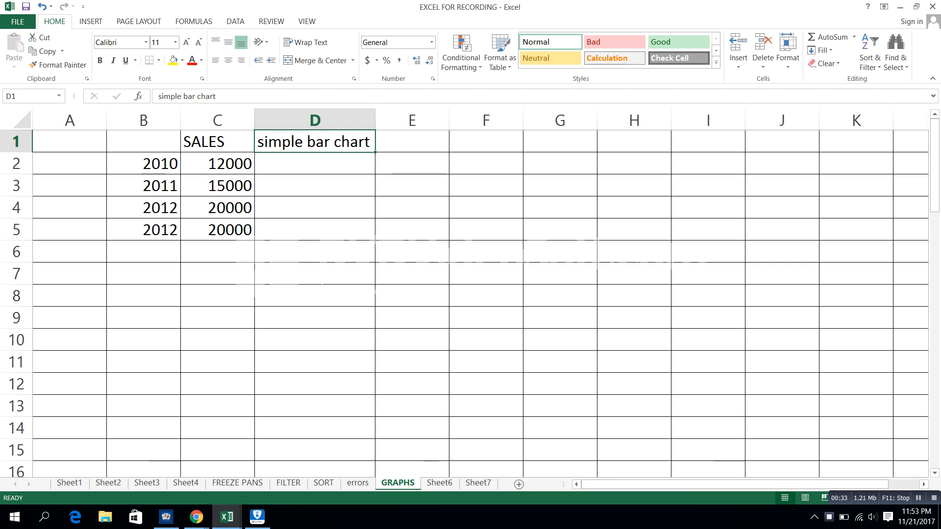
key(ctrl+b)
key(Down)
key(Down)
key(Down)
key(Down)
key(Down)
key(Down)
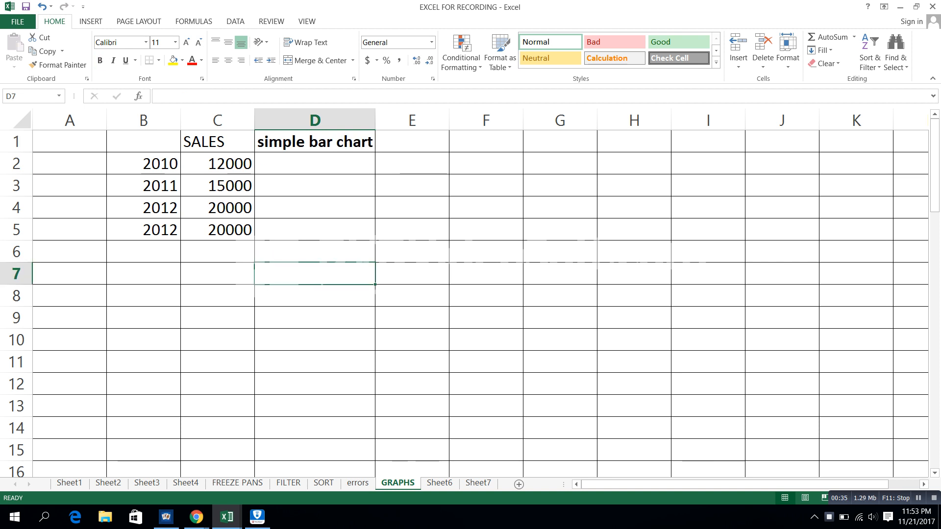
Step: Insert a 2-D clustered column chart from B1:C5 and shrink and move it clear of the data, over columns E to I
drag(143, 142, 218, 229)
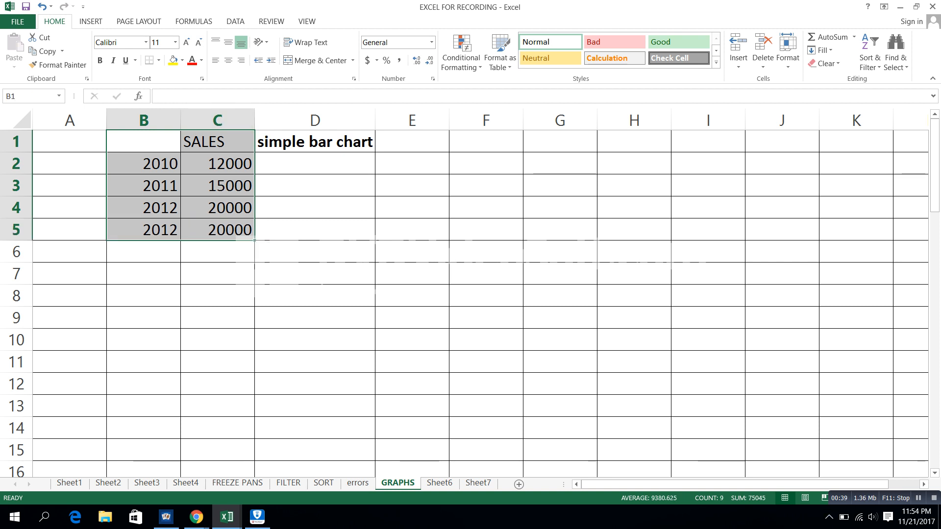
click(91, 21)
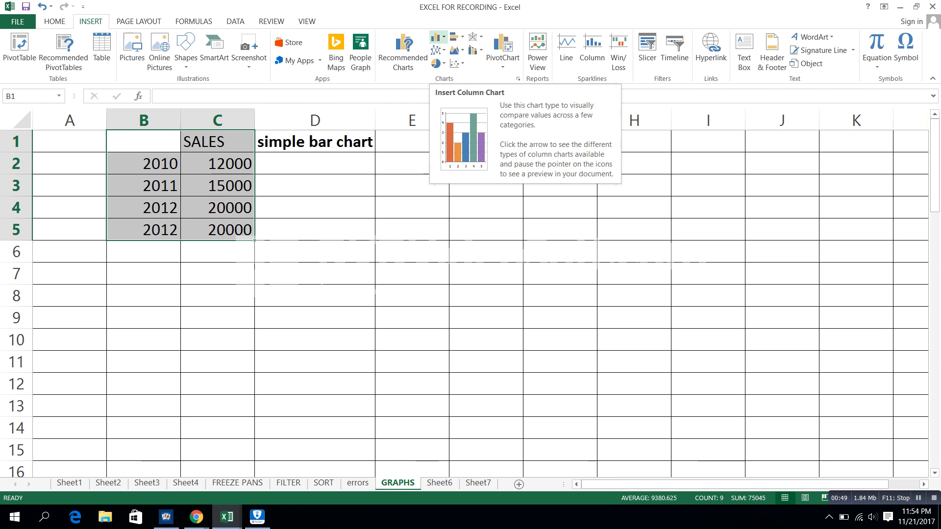
click(436, 37)
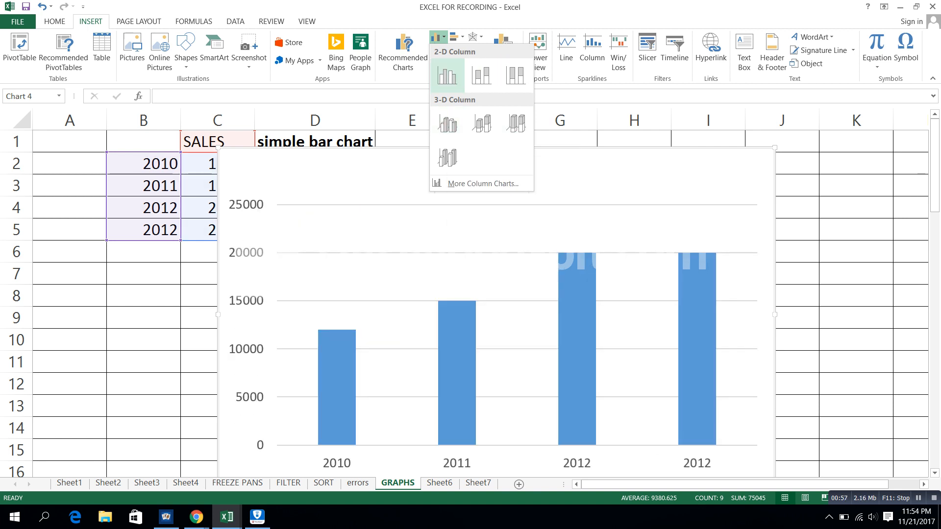
click(447, 76)
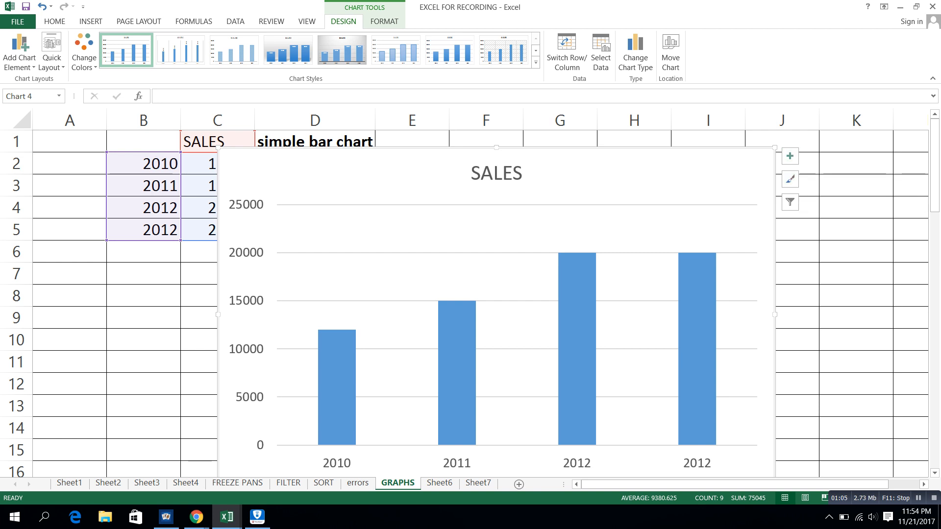
drag(774, 147, 554, 222)
drag(386, 230, 576, 150)
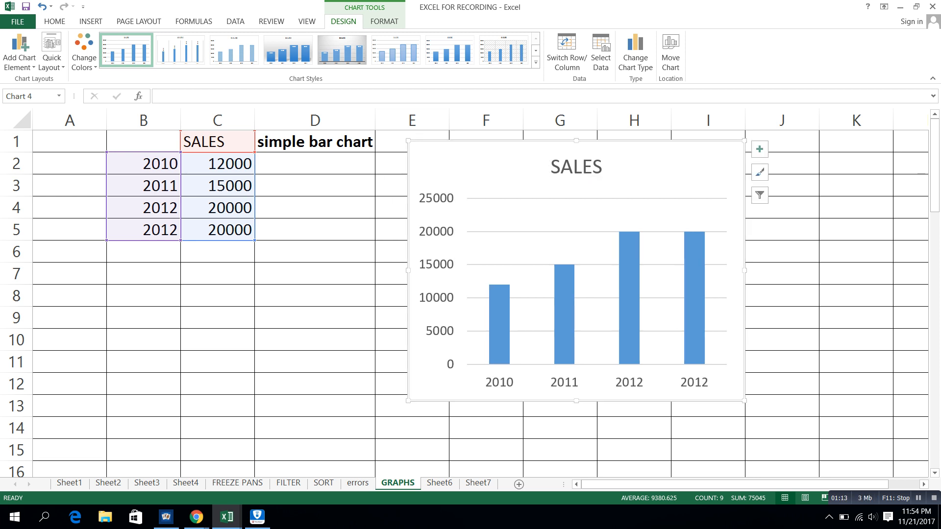
Step: Set the sales value in cell C5 to 15000
click(218, 230)
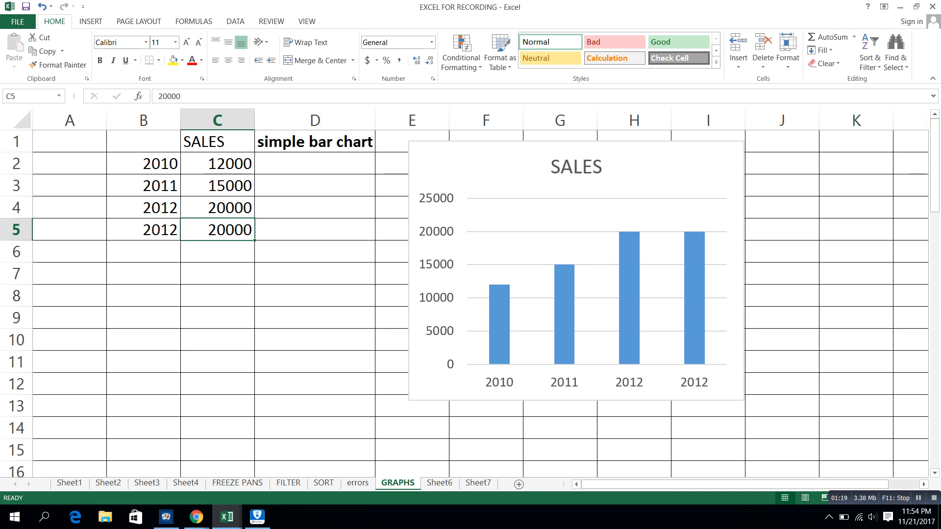
text(15000)
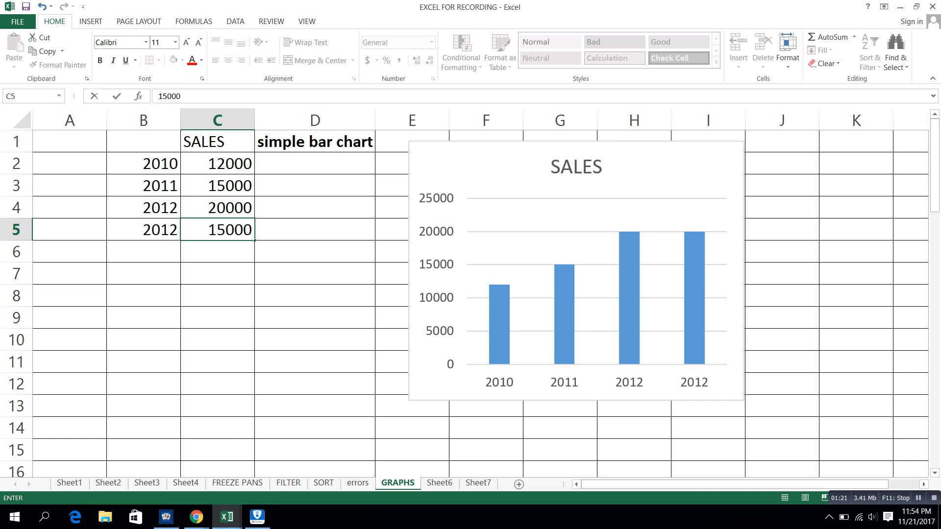
key(Return)
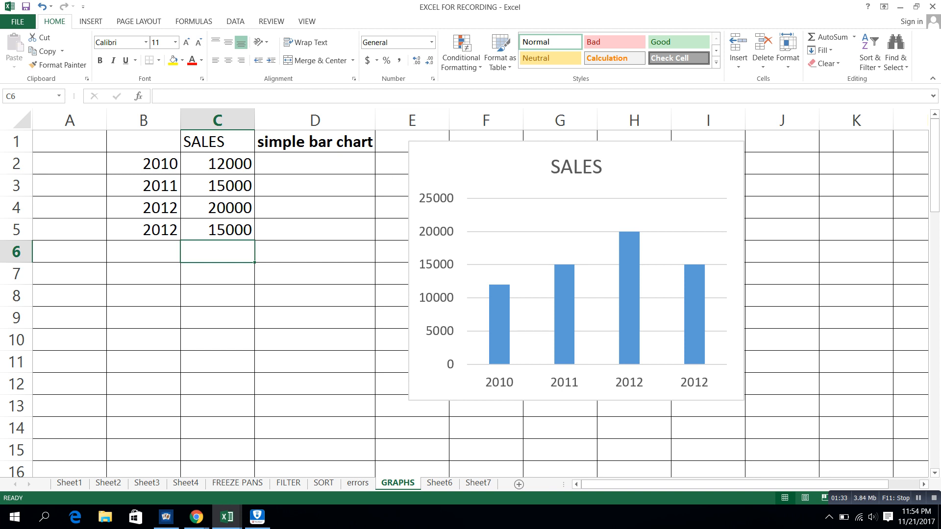
Step: Set the sales value in cell C4 to 25000
key(Up)
key(Up)
key(Up)
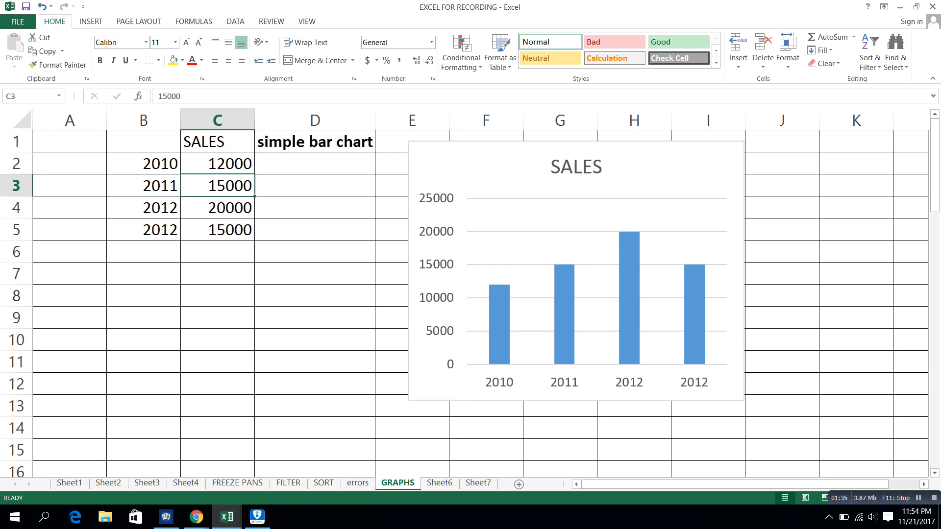
key(Down)
text(25000)
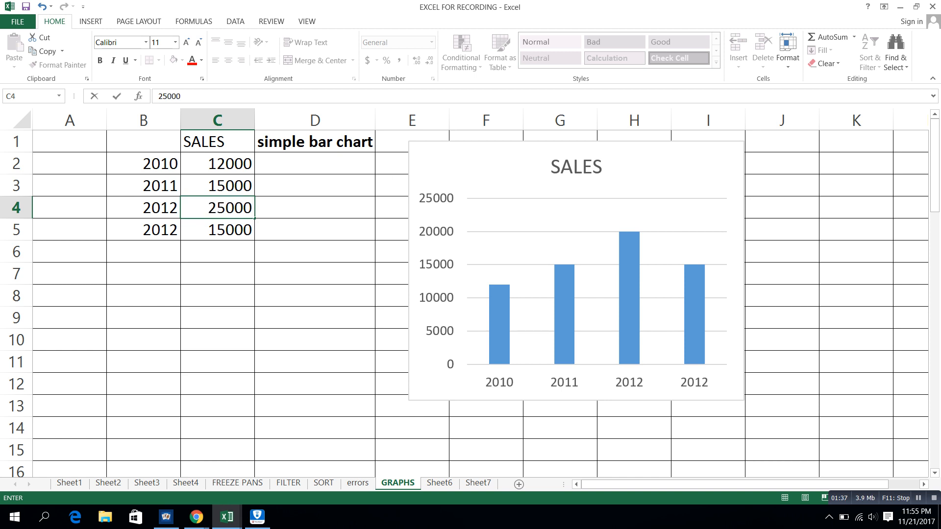
key(Return)
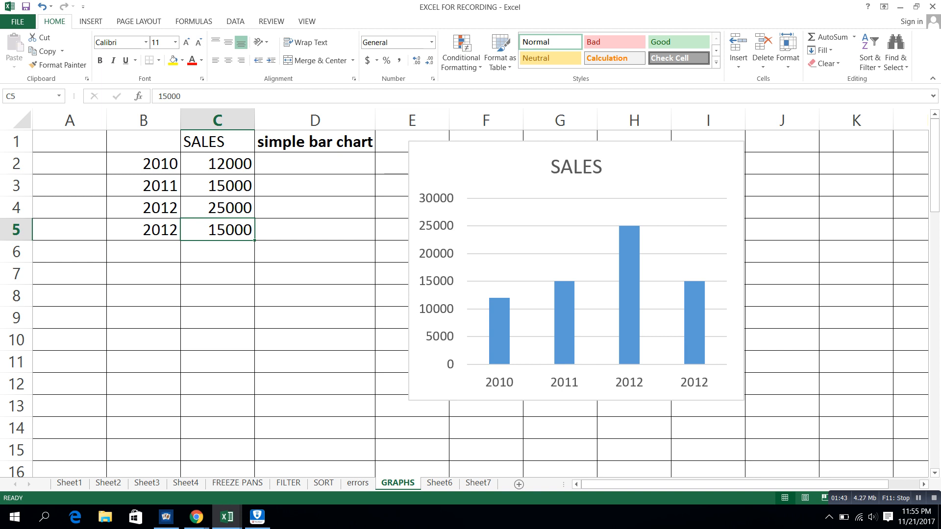
Step: Change the heading in cell E20 beside the second table to "component bar chart"
key(Down)
key(Down)
key(Down)
key(Down)
key(Down)
key(Down)
key(Down)
key(Down)
key(Down)
key(Down)
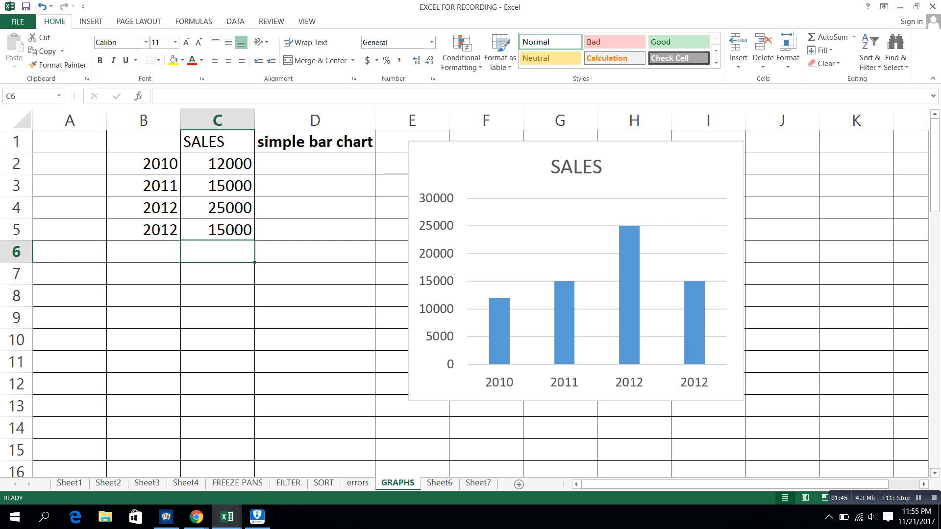
key(Down)
key(Down)
key(Down)
key(Down)
key(Down)
key(Down)
key(Down)
key(Down)
key(Down)
key(Down)
key(Down)
key(Down)
key(Down)
key(Down)
key(Up)
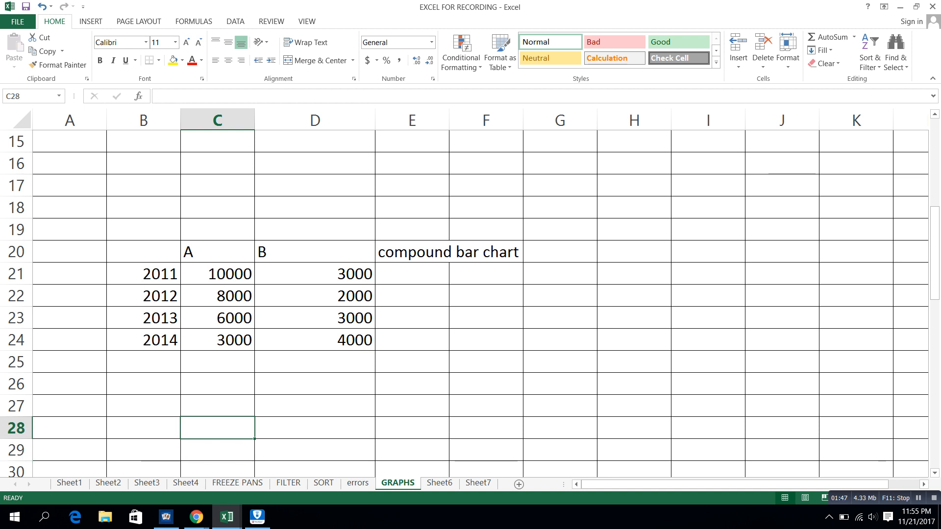
key(Up)
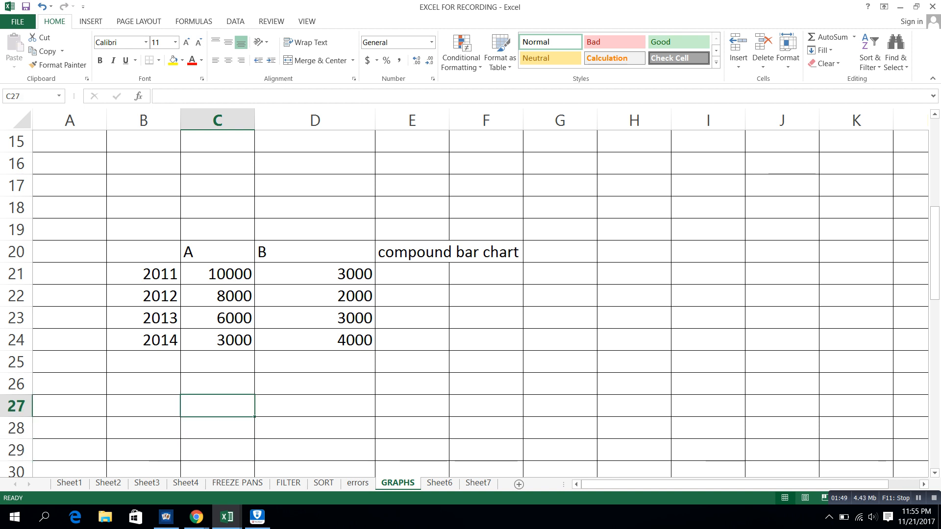
key(Down)
key(Down)
key(Down)
key(Down)
key(Down)
key(Down)
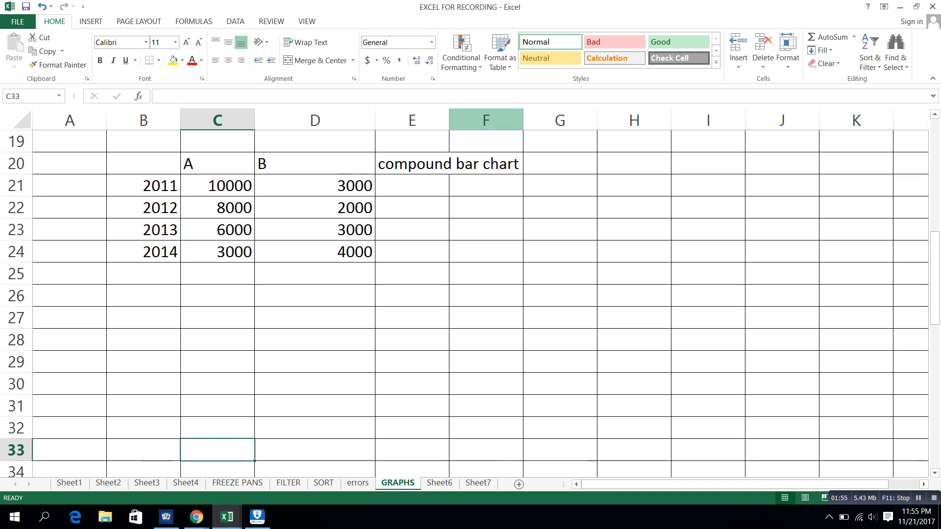
double_click(417, 164)
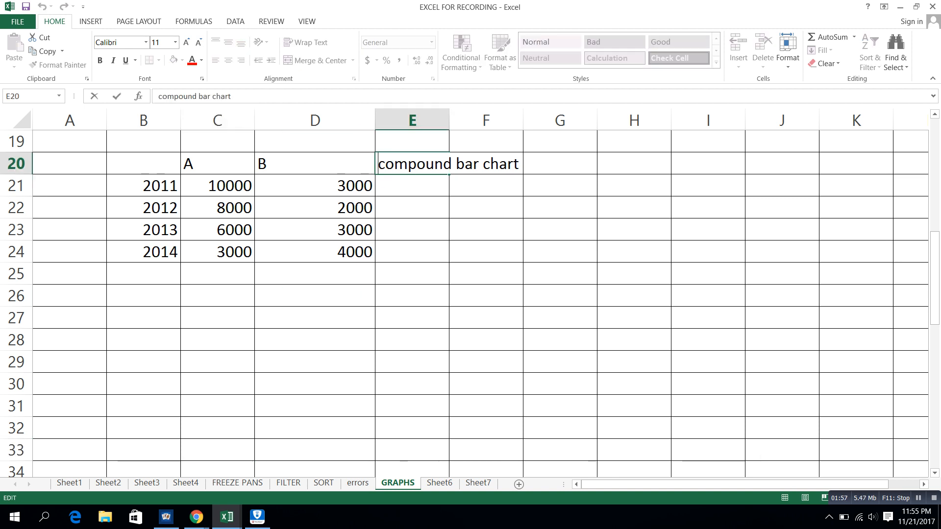
double_click(416, 164)
text(compon)
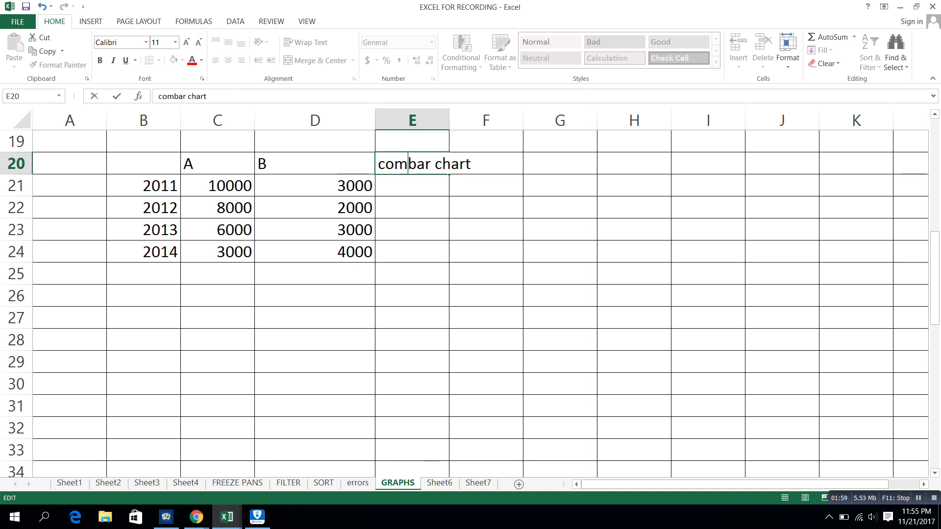
text(ent)
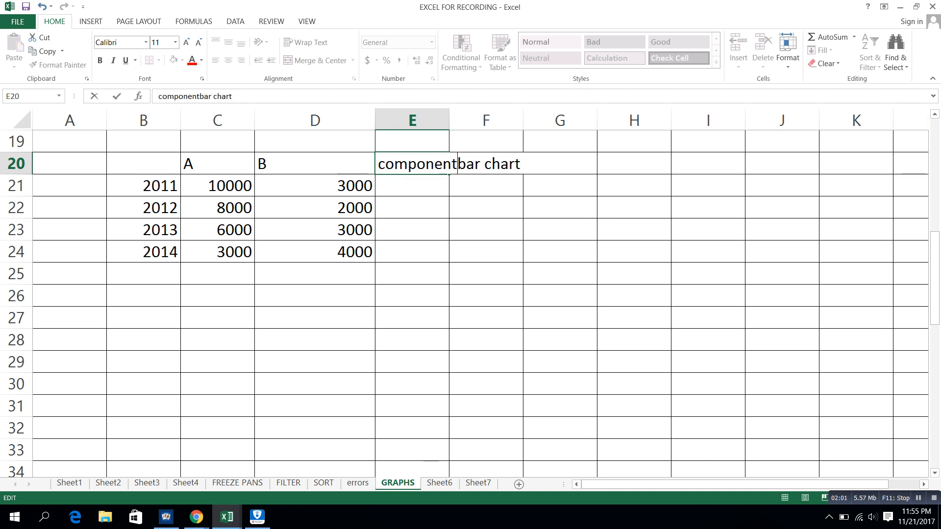
click(412, 230)
Step: Insert a 2-D stacked column chart from B20:D24 and shrink and move it clear of the data, over columns F to K
key(Up)
key(Up)
key(Up)
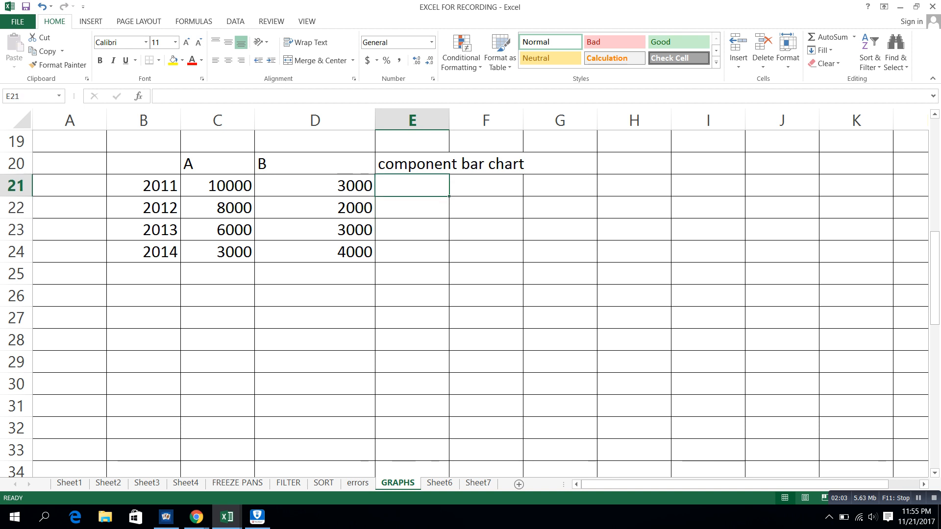
key(Left)
key(Left)
key(Left)
key(shift+Right)
key(shift+Right)
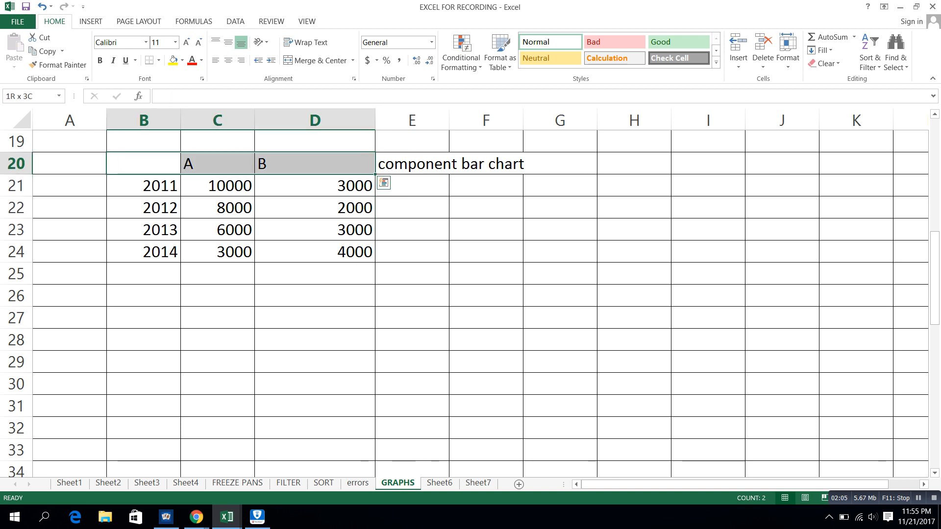
key(shift+Down)
key(shift+Down)
key(shift+Down)
key(shift+Down)
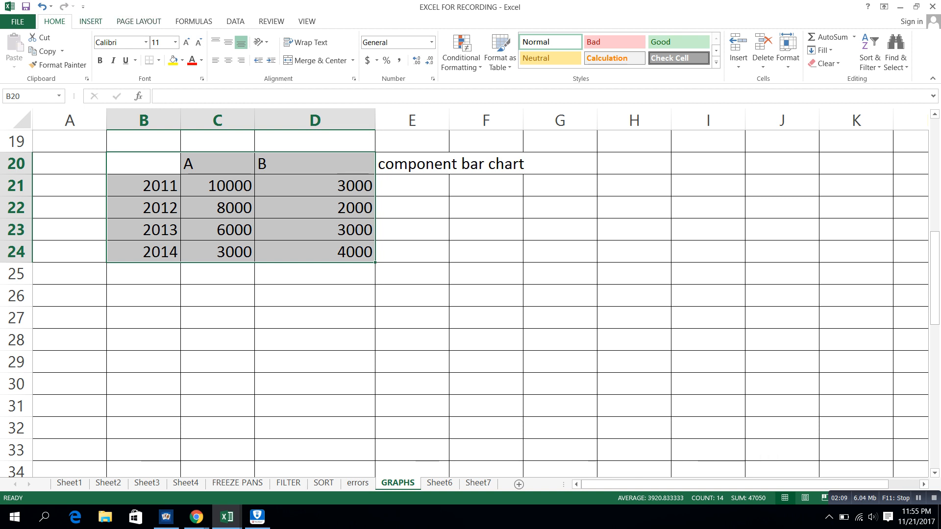
click(90, 22)
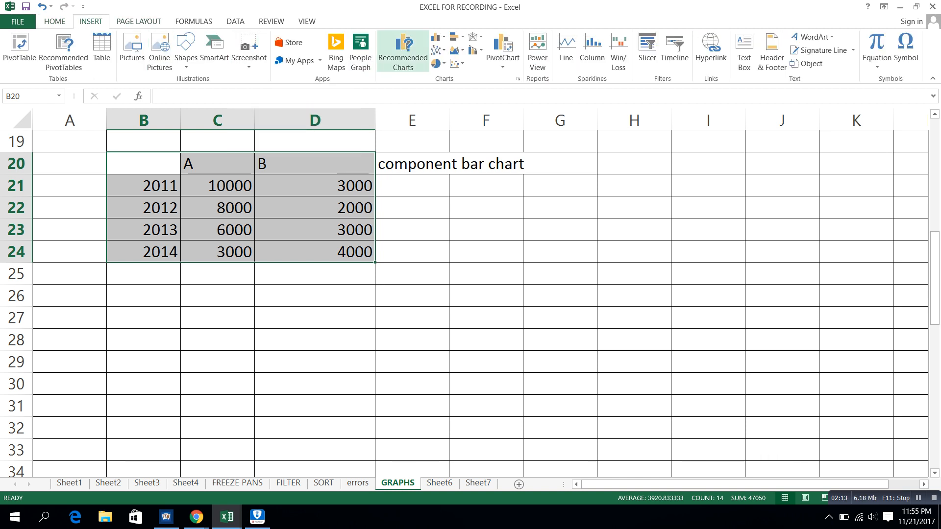
click(438, 36)
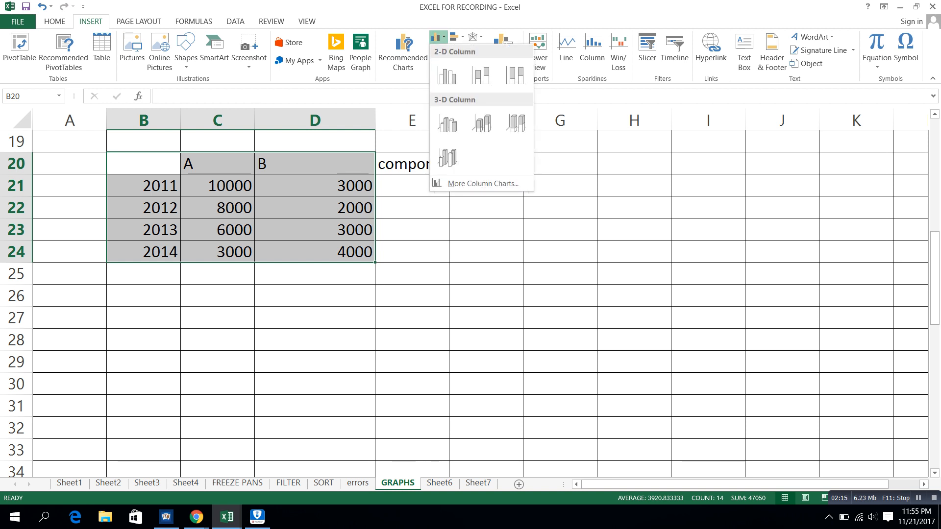
click(481, 75)
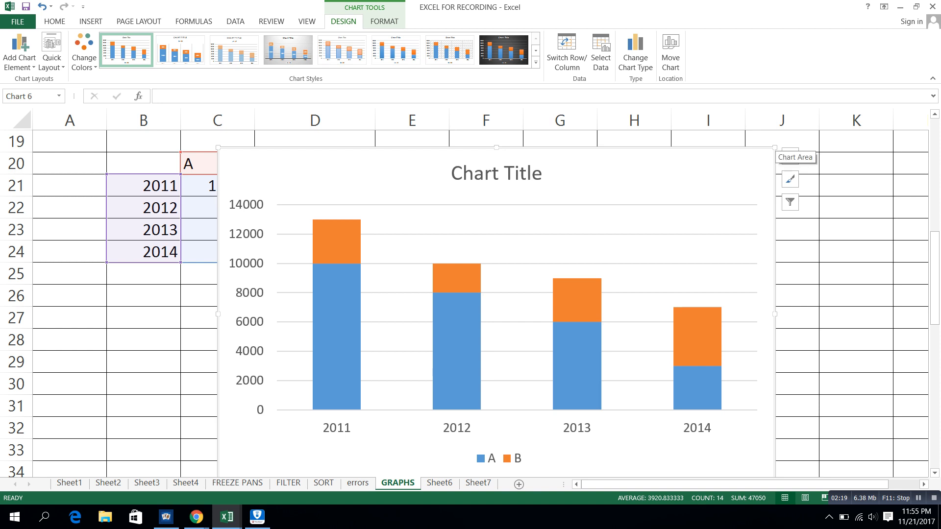
drag(774, 147, 581, 234)
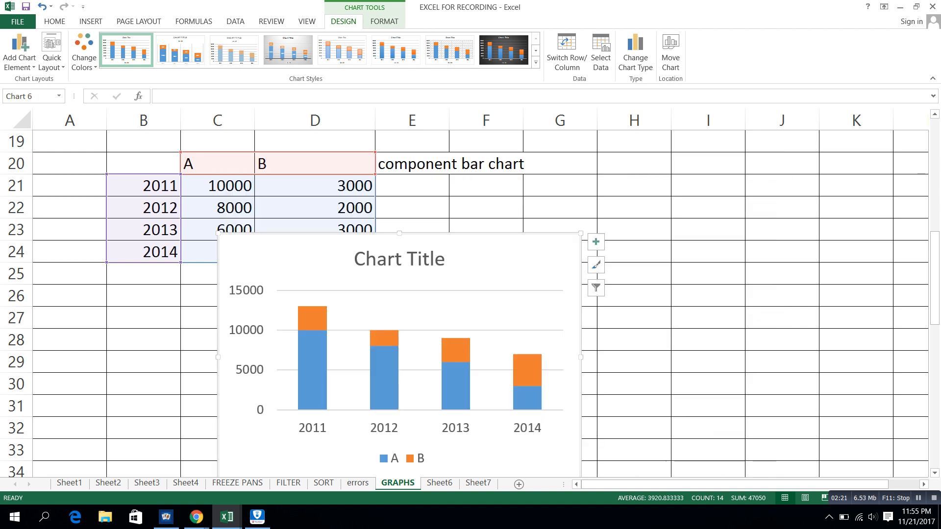
drag(460, 245, 760, 149)
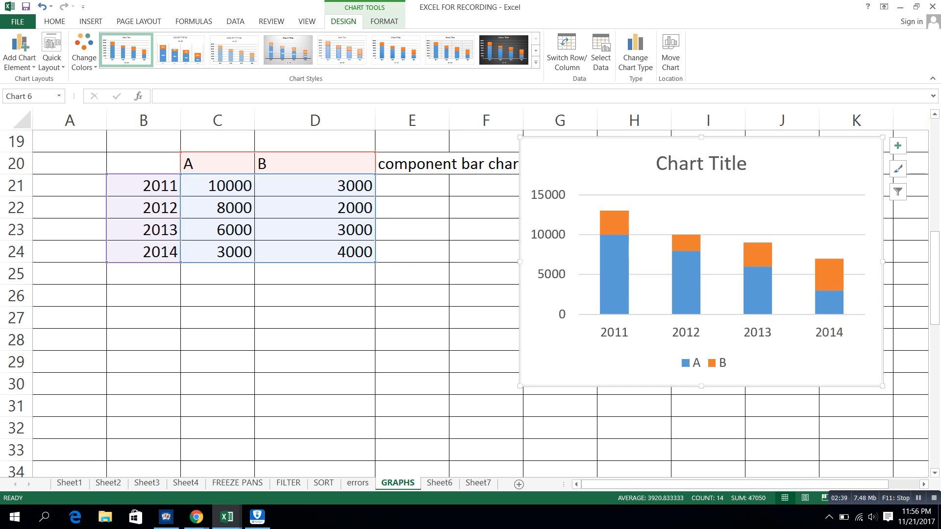
Step: Set the 2014 value of series A in cell C24 to 6000
click(218, 252)
key(Up)
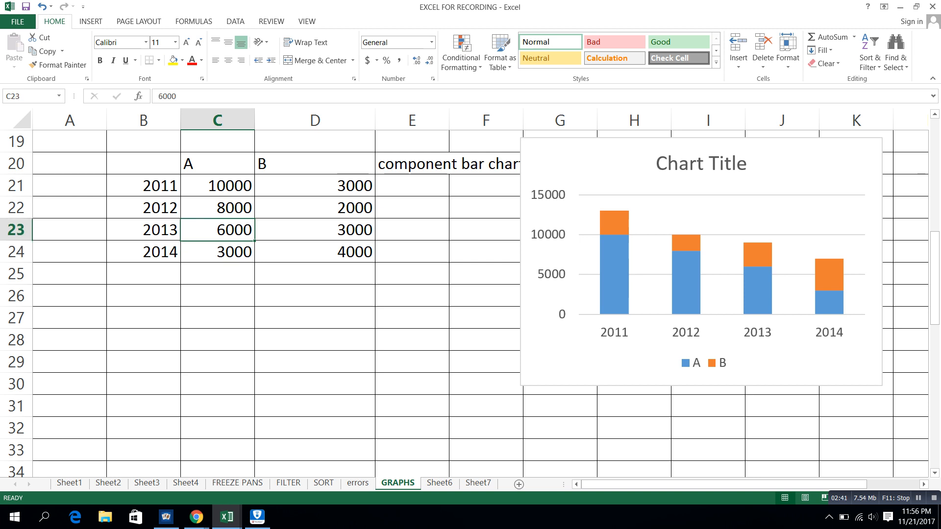
key(Down)
text(6000)
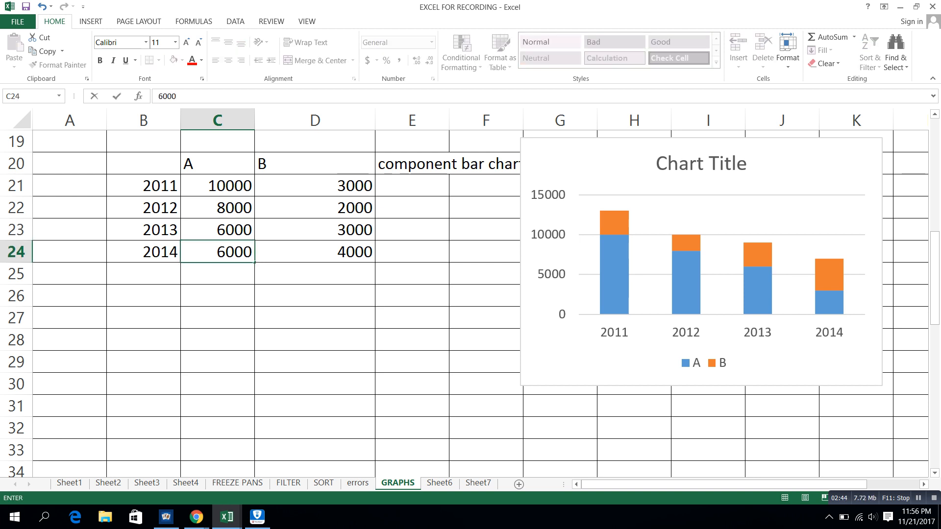
key(Return)
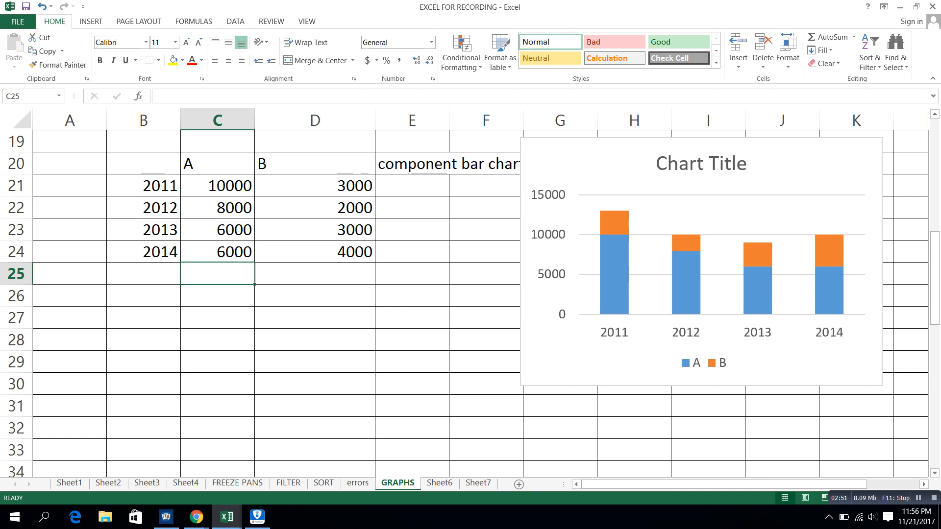
Step: Make the heading "component bar chart" in E20 bold and move the stacked column chart slightly right to uncover it
click(486, 163)
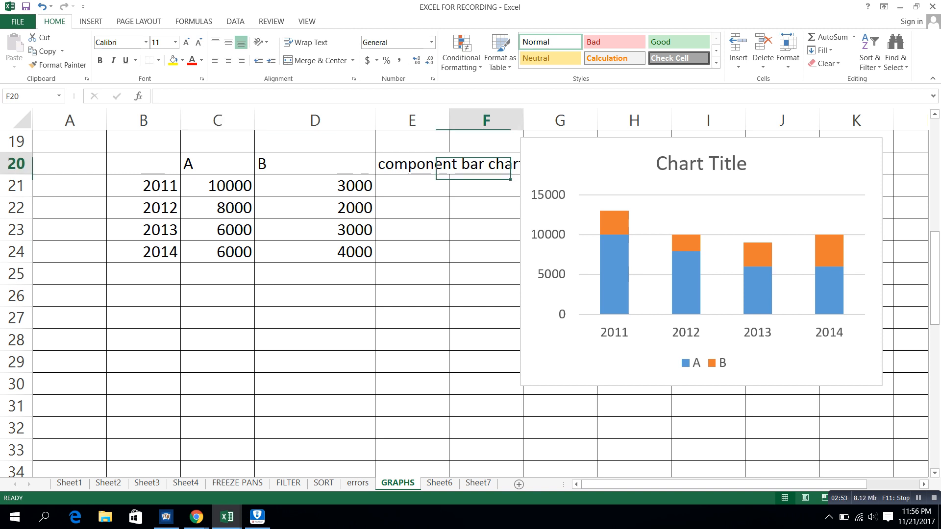
key(ctrl+b)
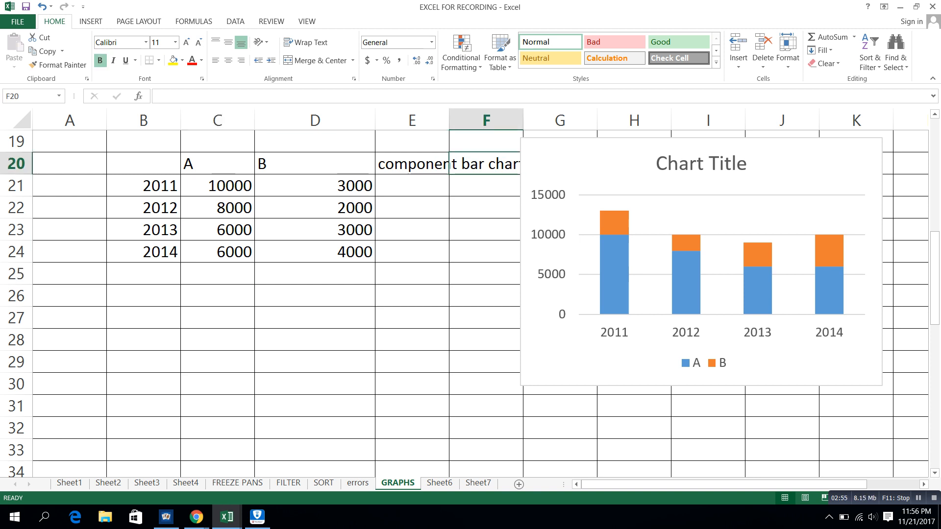
click(412, 164)
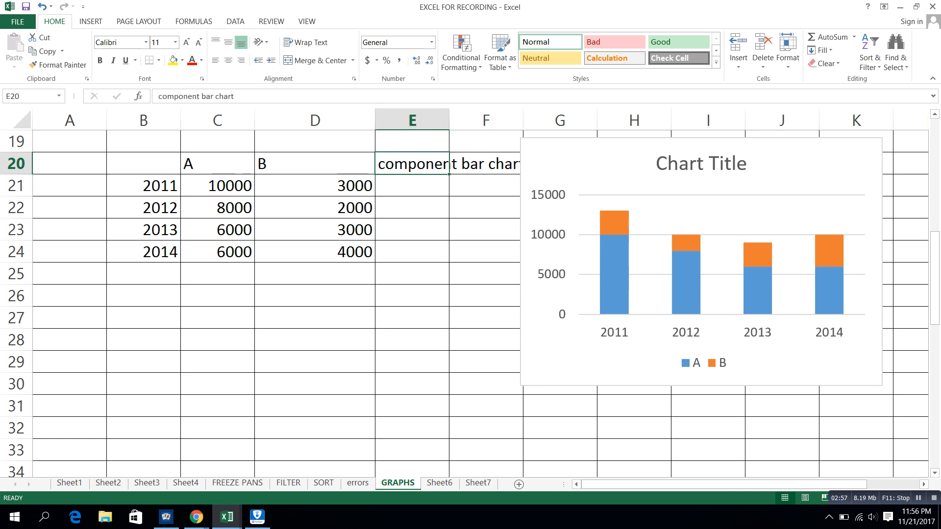
key(ctrl+b)
drag(588, 162, 611, 162)
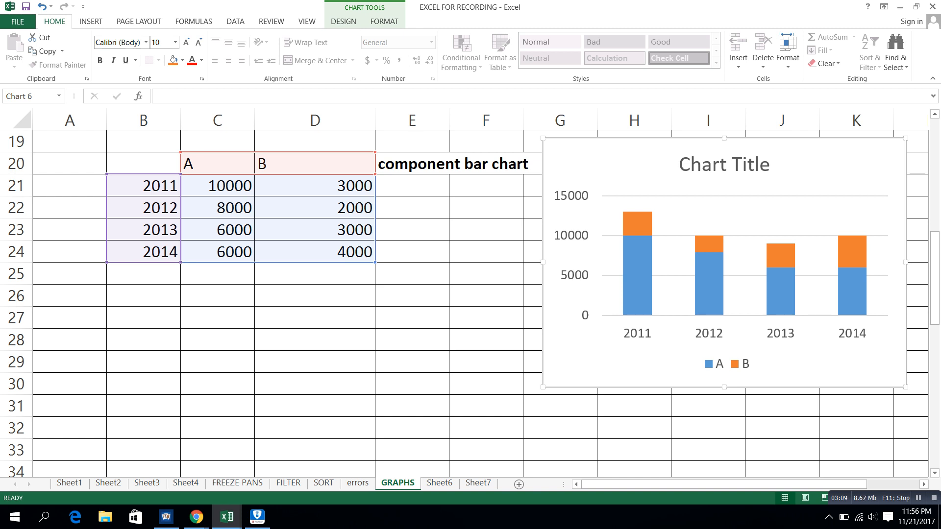
Step: Rename the series headings in C20 and D20 to "div A" and "div b"
click(217, 164)
text(div)
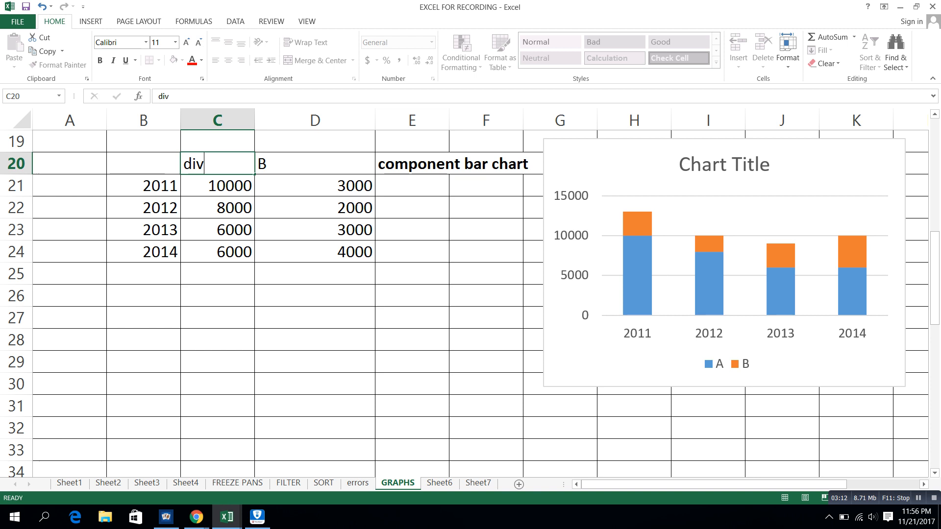
key(Tab)
key(Left)
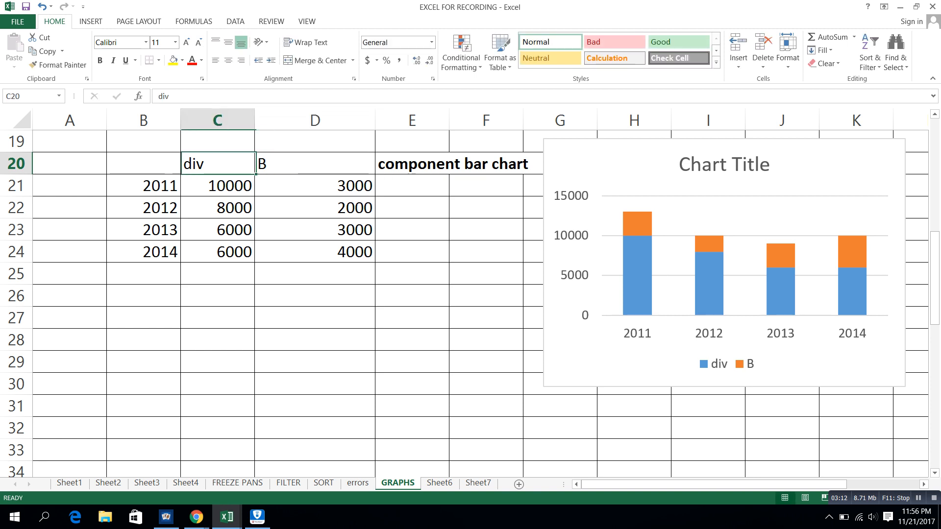
key(F2)
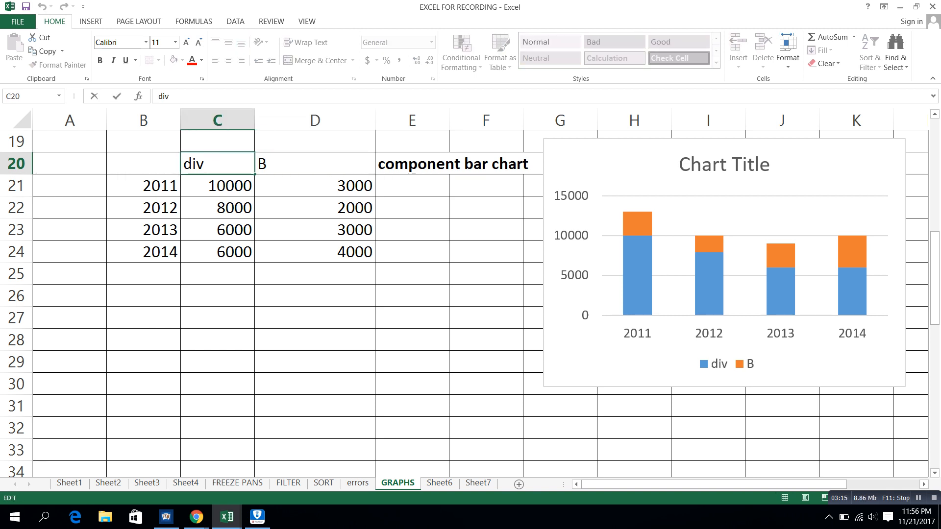
text(A)
key(Tab)
text(div)
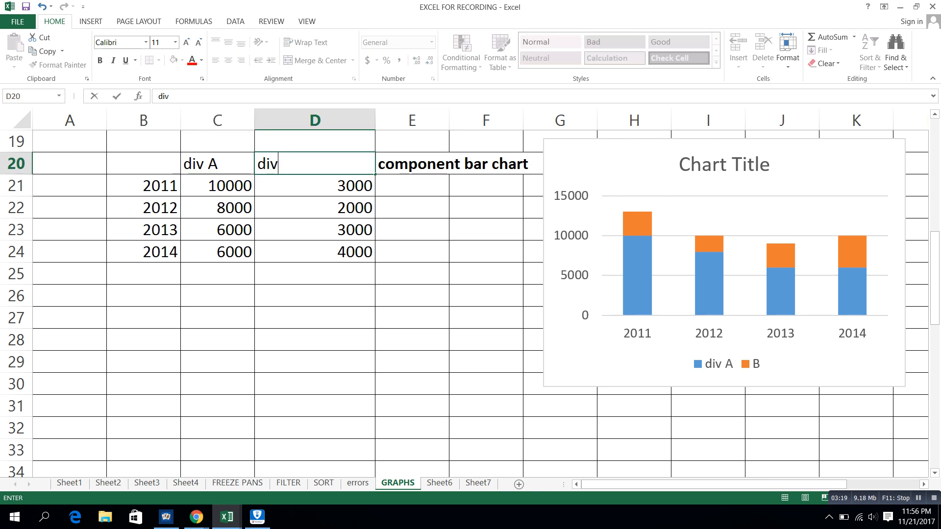
text( b)
key(Return)
key(Down)
key(Left)
key(Up)
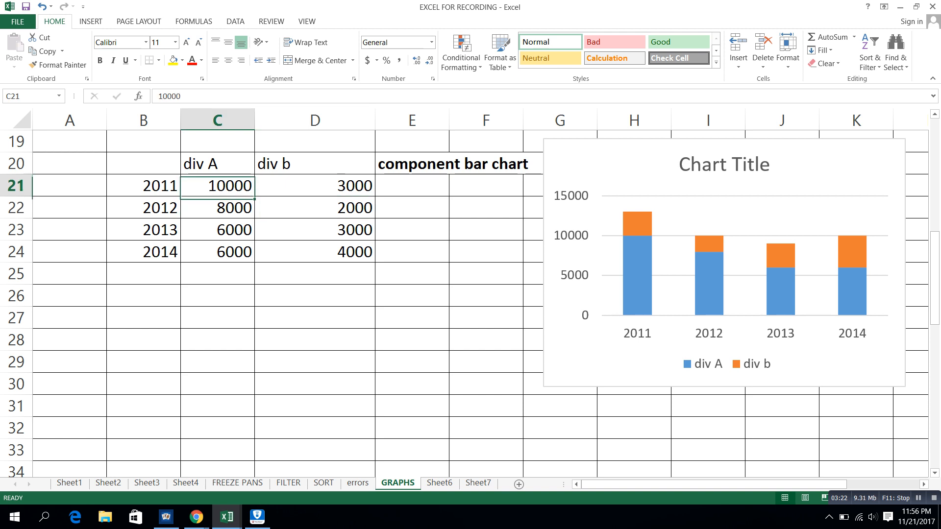
key(Down)
key(Down)
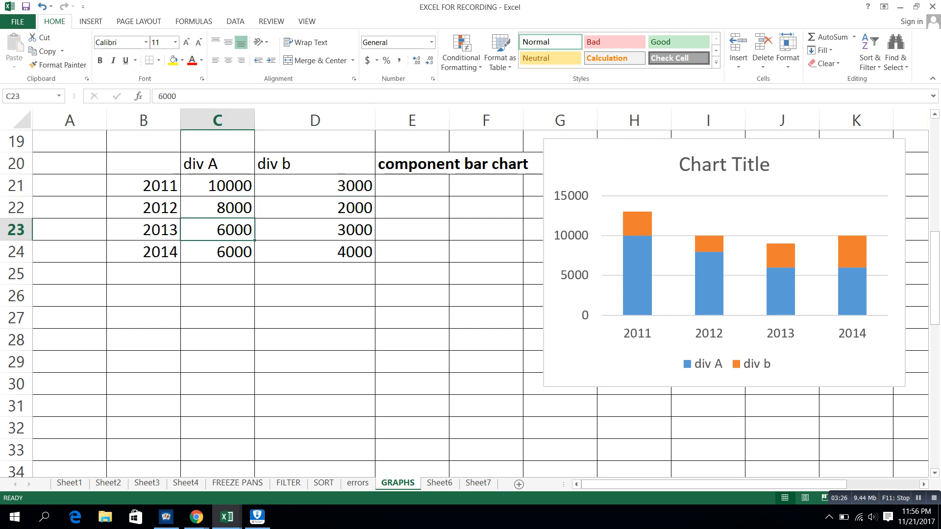
Step: Change the series headings in C20 and D20 to "DC" and "overheads"
key(Up)
key(Up)
key(Up)
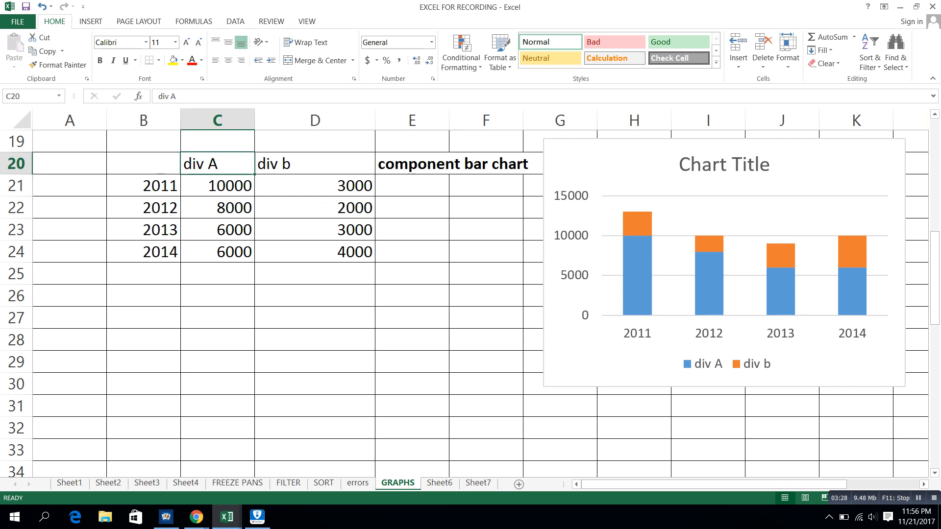
text(DM)
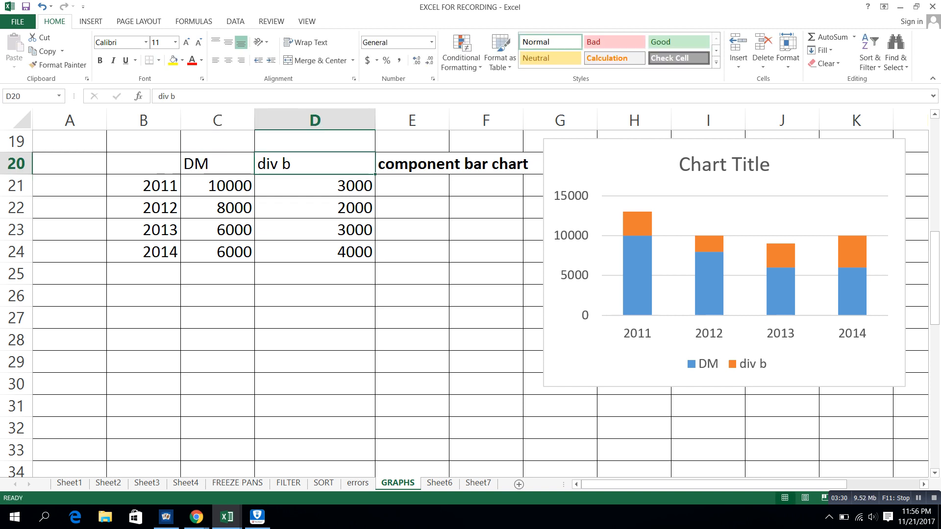
click(217, 164)
text(DC)
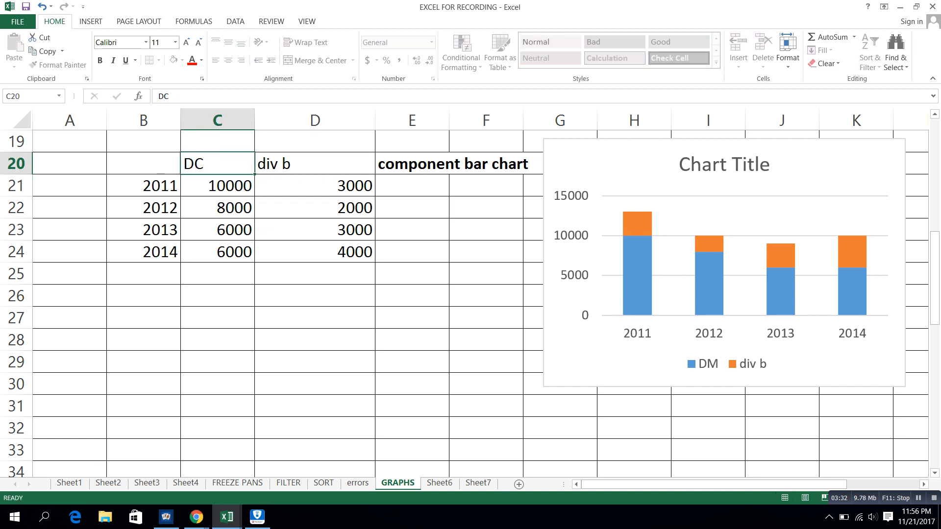
key(Tab)
text(overheads)
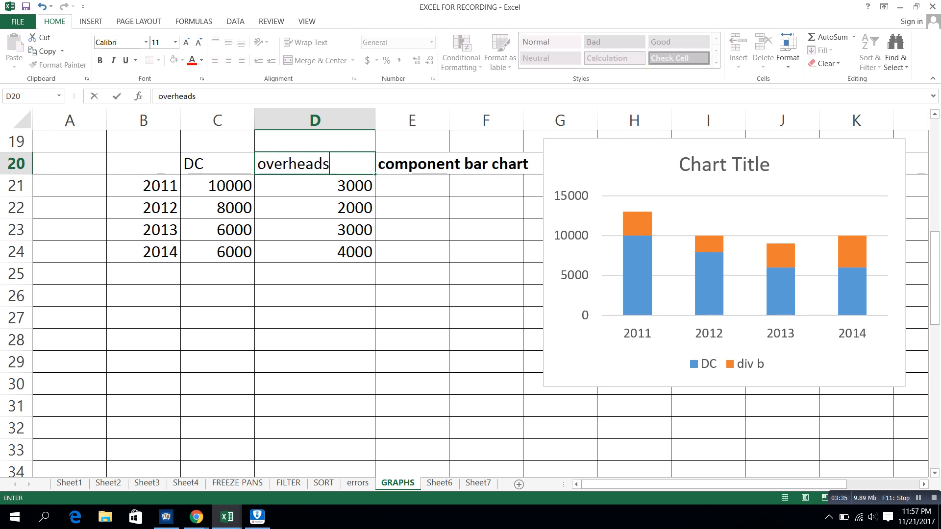
key(ctrl+Return)
key(Return)
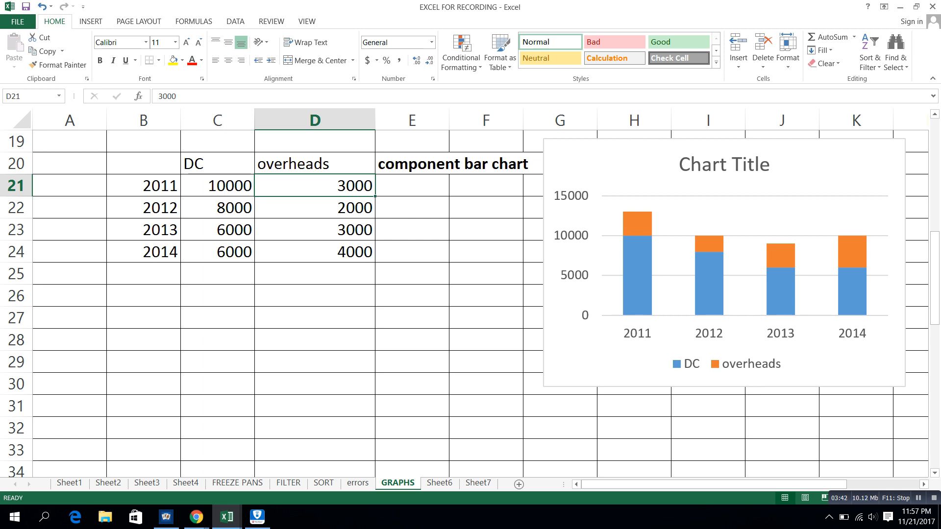
Step: Insert a 3-D clustered column chart from B45:E49, shrink it and place it beside the multiple bar chart table, over columns F to K
key(Down)
key(Down)
key(Down)
key(Down)
key(Down)
key(Down)
key(Down)
key(Down)
key(Down)
key(Down)
key(Down)
key(Down)
key(Down)
key(Down)
key(Down)
key(Down)
key(Down)
key(Down)
key(Down)
key(Down)
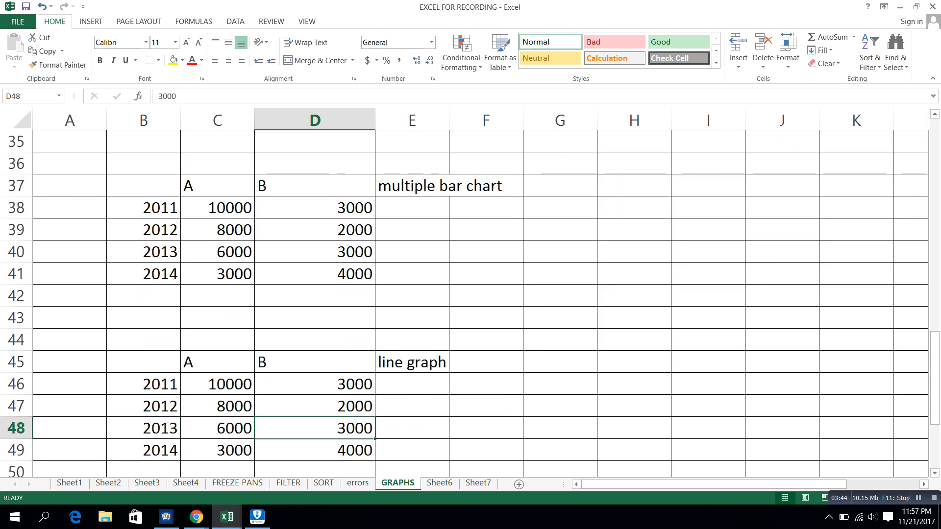
key(Up)
key(Up)
key(Up)
key(Up)
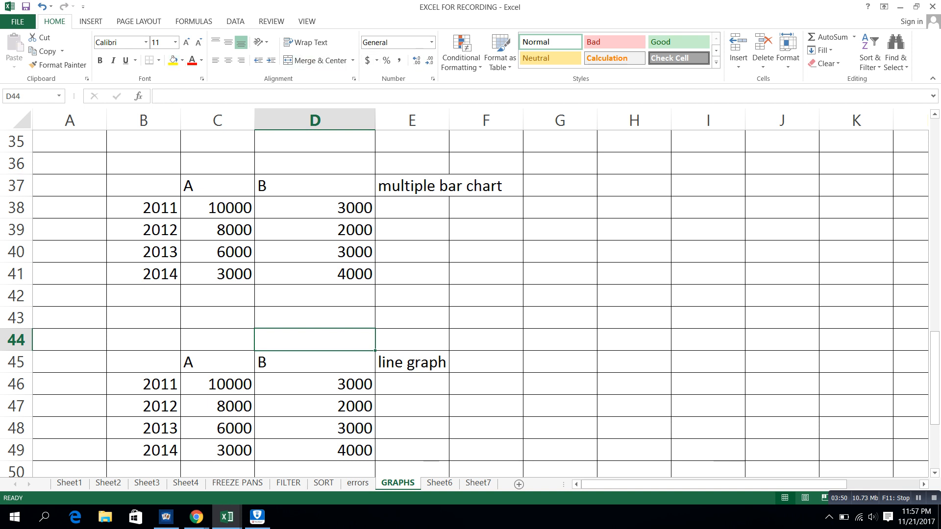
click(91, 21)
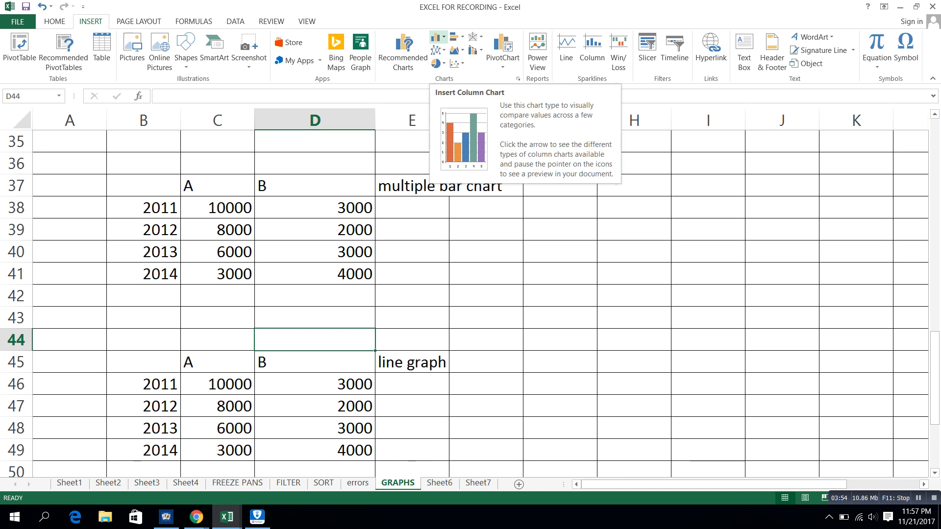
click(436, 37)
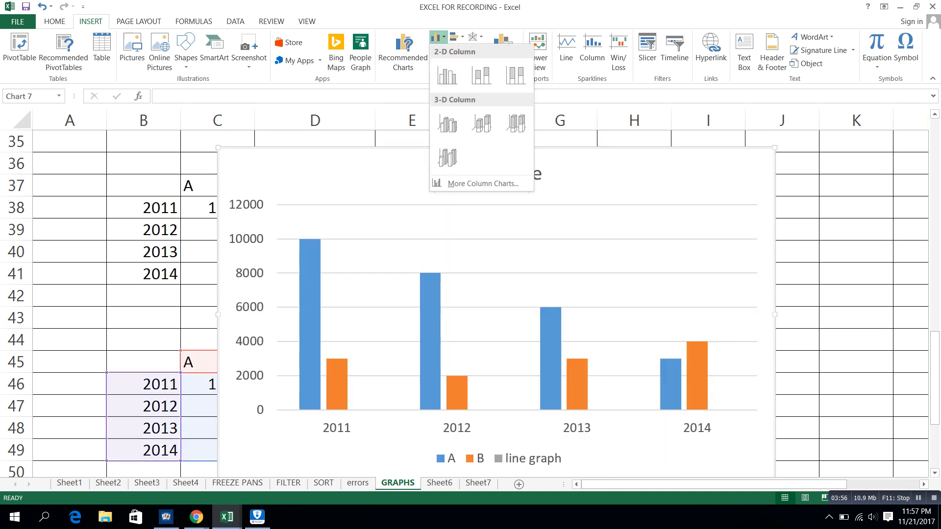
click(448, 123)
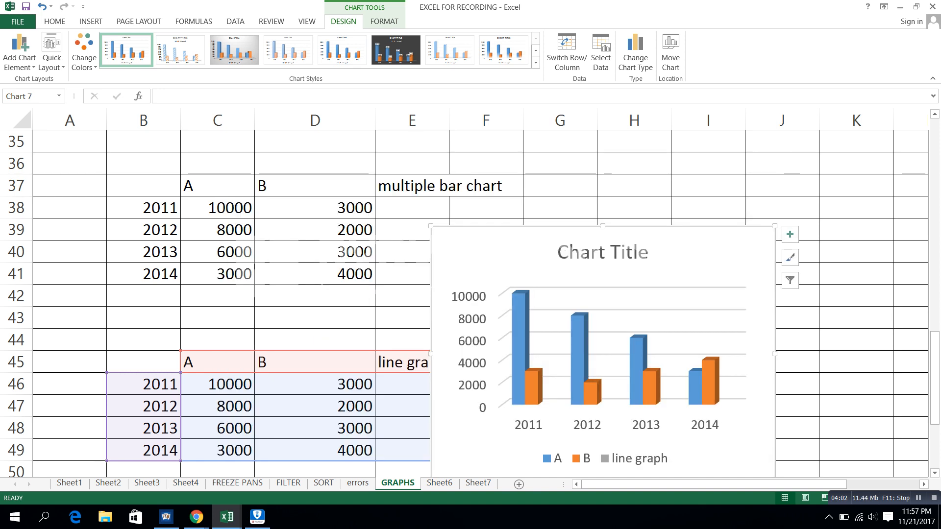
drag(490, 250, 573, 168)
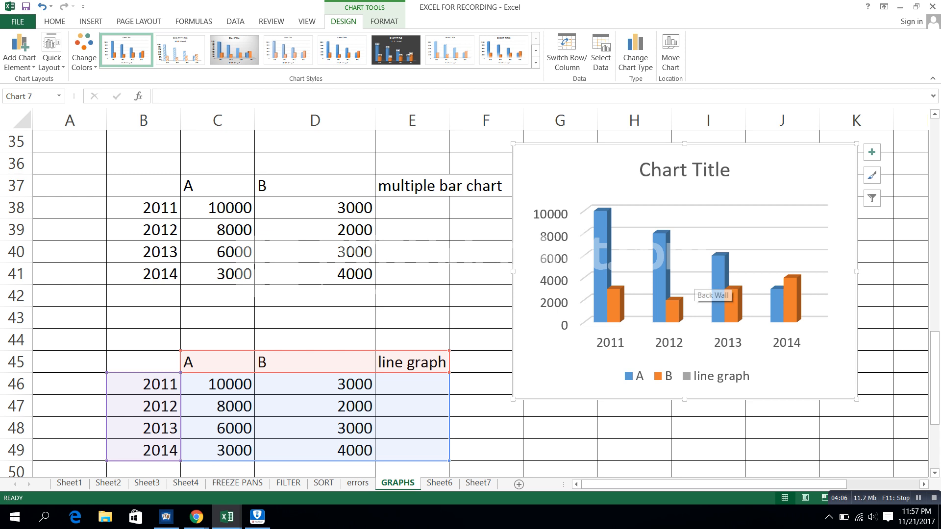
click(706, 290)
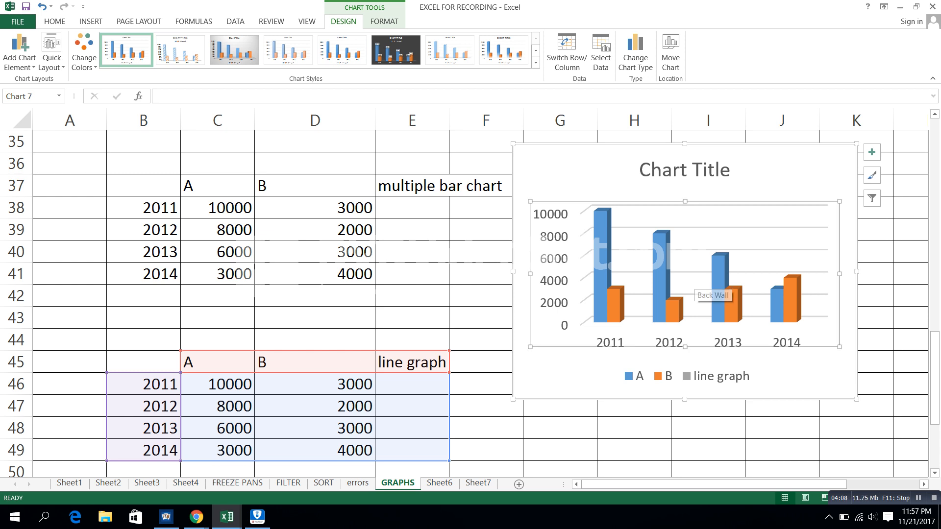
Step: Move the 3-D clustered column chart up beside the component bar chart, over columns C to G from row 19
drag(935, 372, 935, 352)
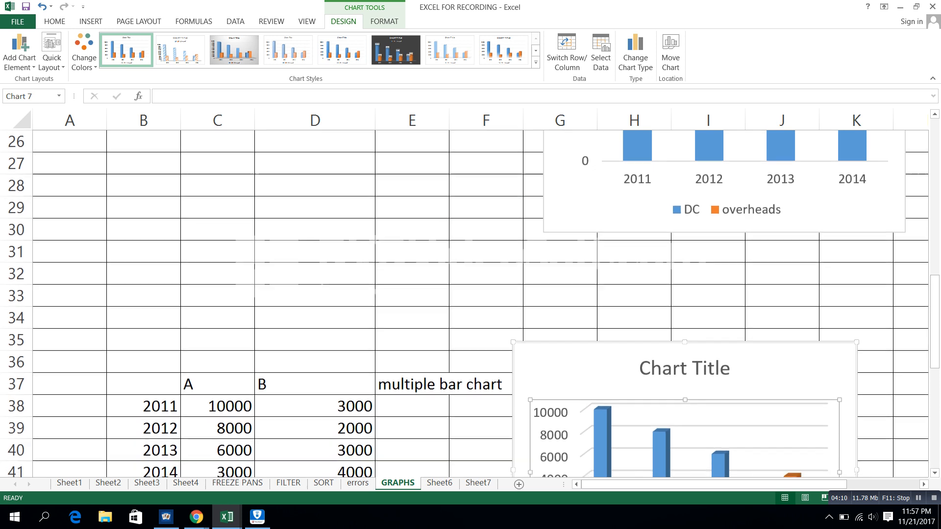
drag(784, 372, 448, 181)
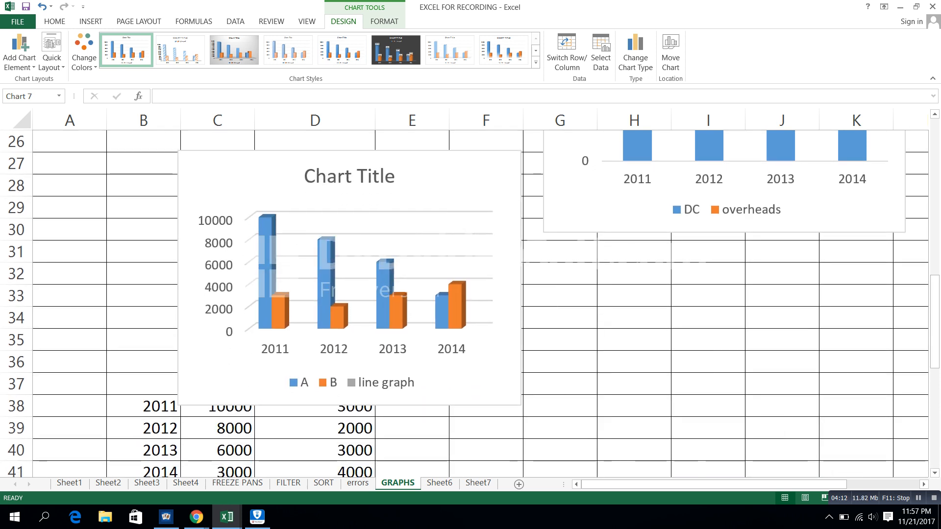
drag(935, 325, 935, 268)
drag(441, 382, 464, 214)
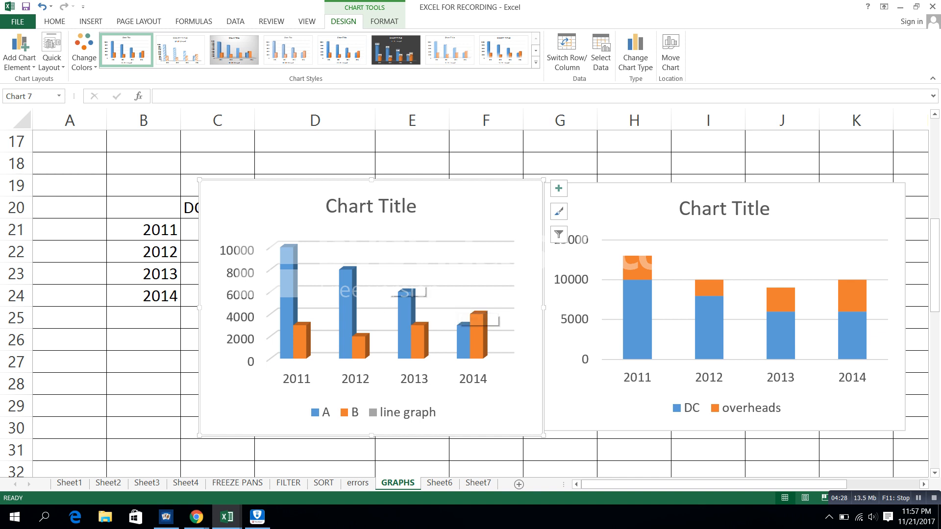
Step: Label the two side-by-side charts by entering "b" in J18 above the stacked one and "a" in D18 above the clustered one
double_click(765, 202)
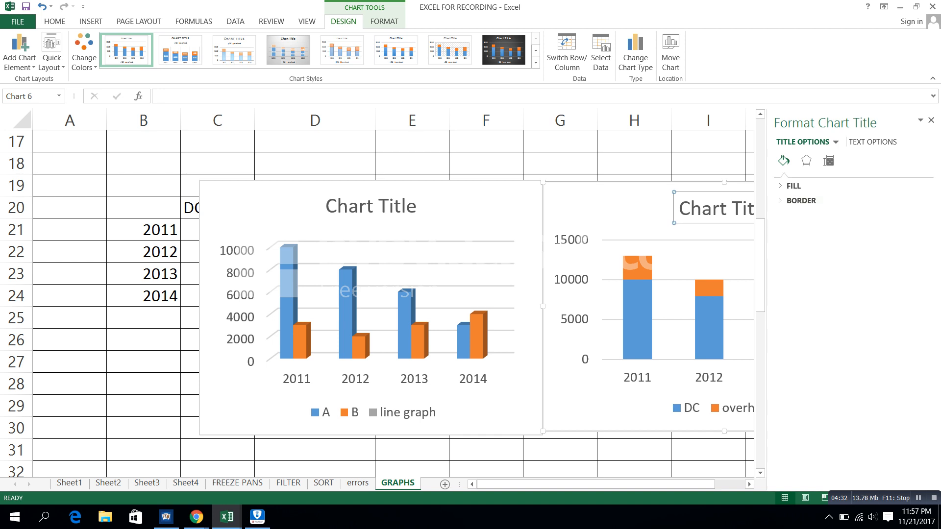
click(931, 120)
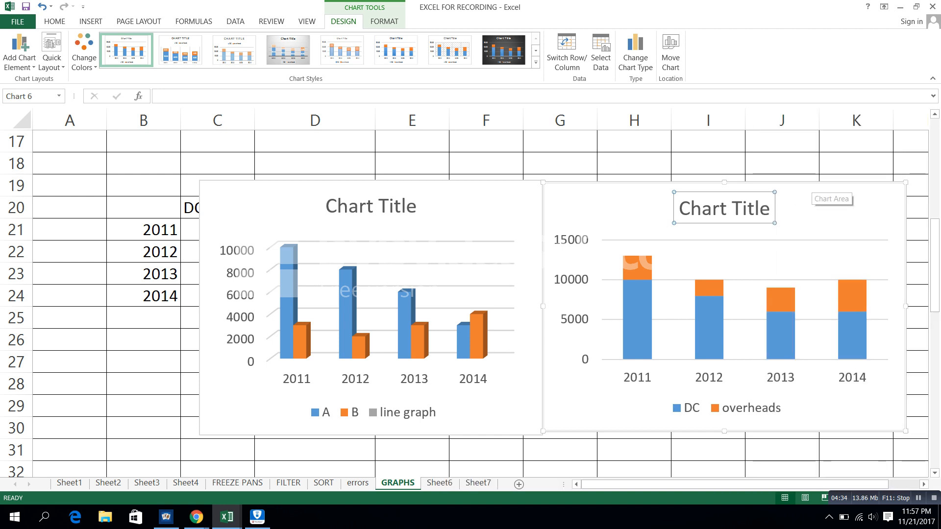
click(781, 163)
text(b)
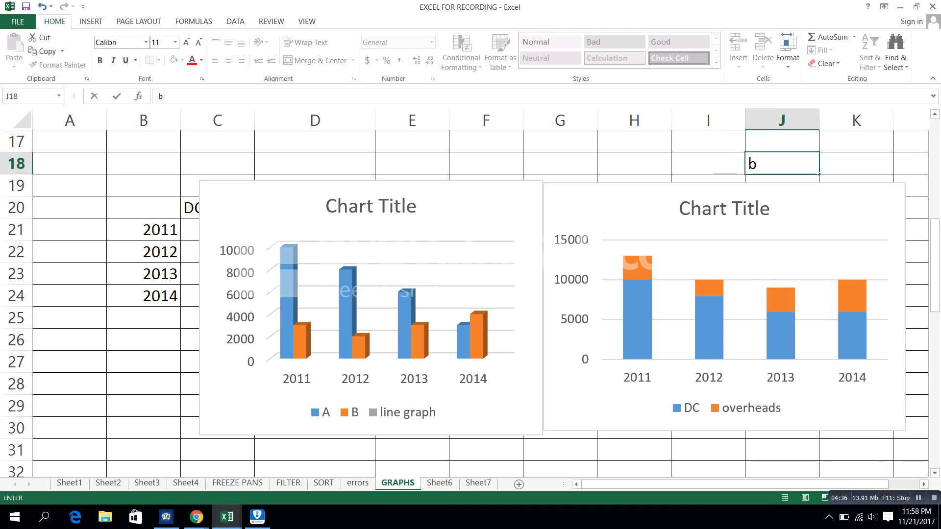
key(Left)
key(Left)
key(Left)
key(Left)
key(Left)
key(Left)
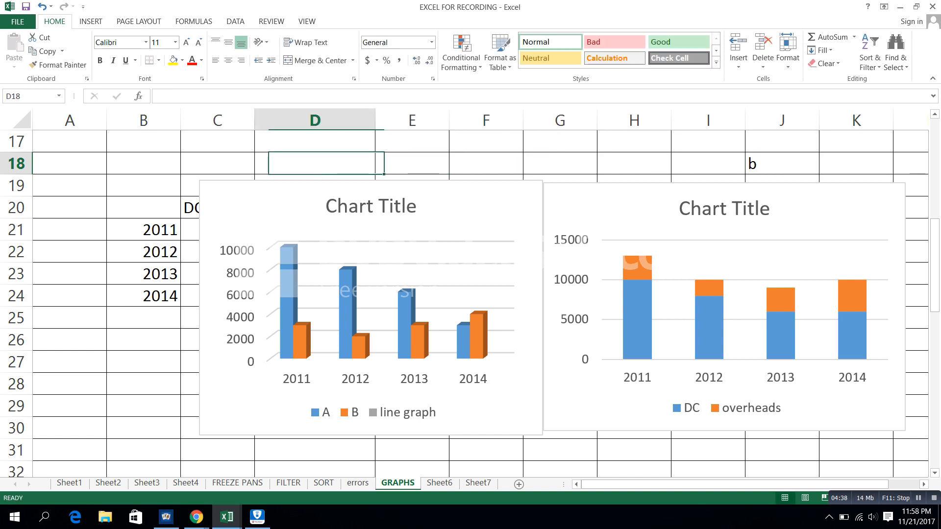
text(a)
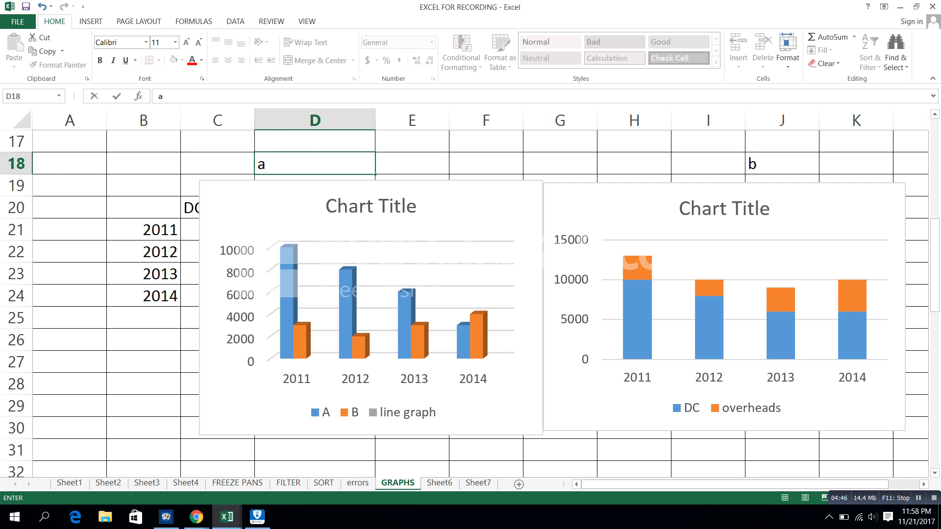
key(Return)
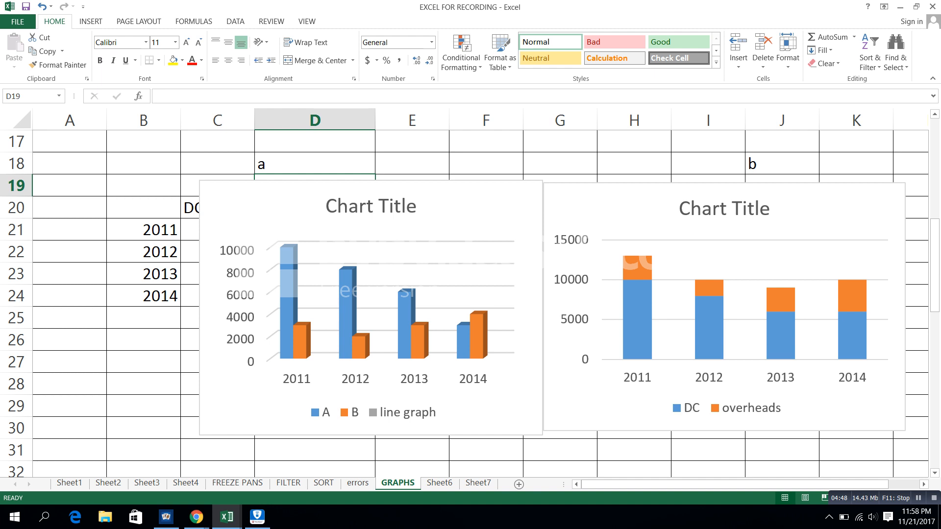
Step: Move the 3-D clustered column chart back down below the stacked column chart, over columns F to K beside the multiple bar chart table
key(Down)
key(Down)
key(Down)
key(Down)
key(Down)
key(Down)
key(Down)
key(Down)
key(Down)
key(Down)
key(Down)
key(Down)
key(Down)
key(Down)
key(Down)
key(Down)
key(Down)
key(Down)
key(Down)
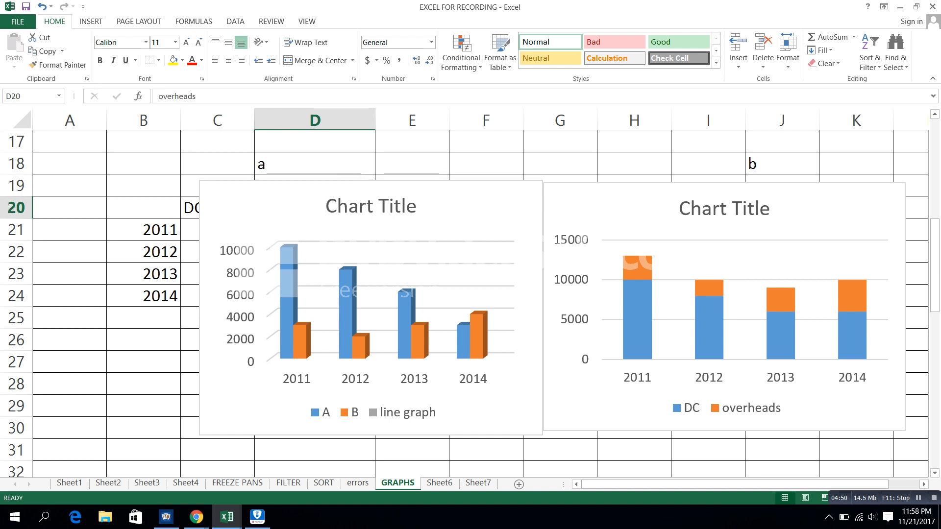
key(Up)
key(Up)
key(Up)
key(Up)
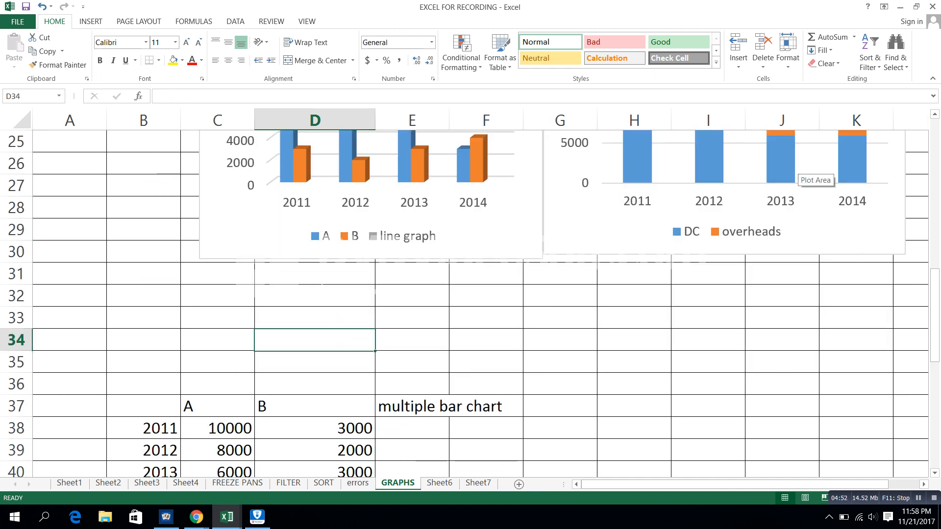
drag(466, 225, 711, 484)
key(Escape)
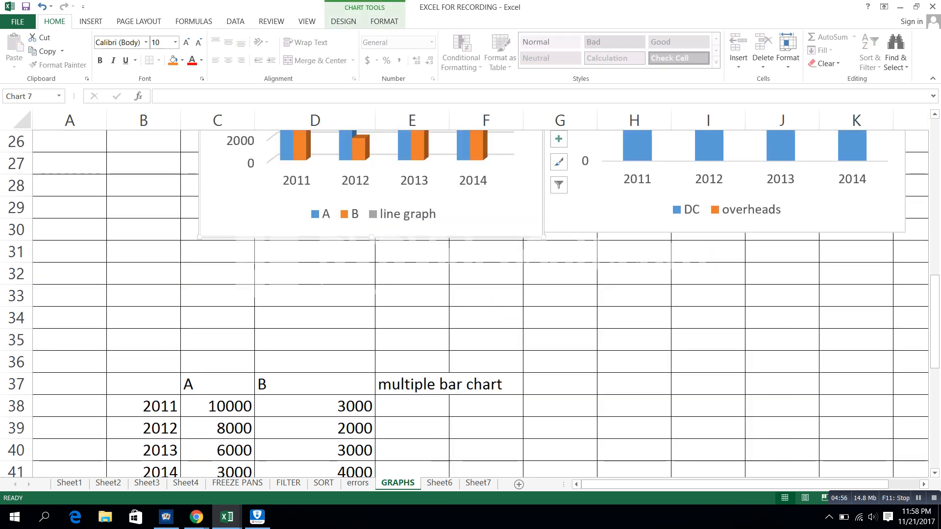
drag(466, 215, 766, 475)
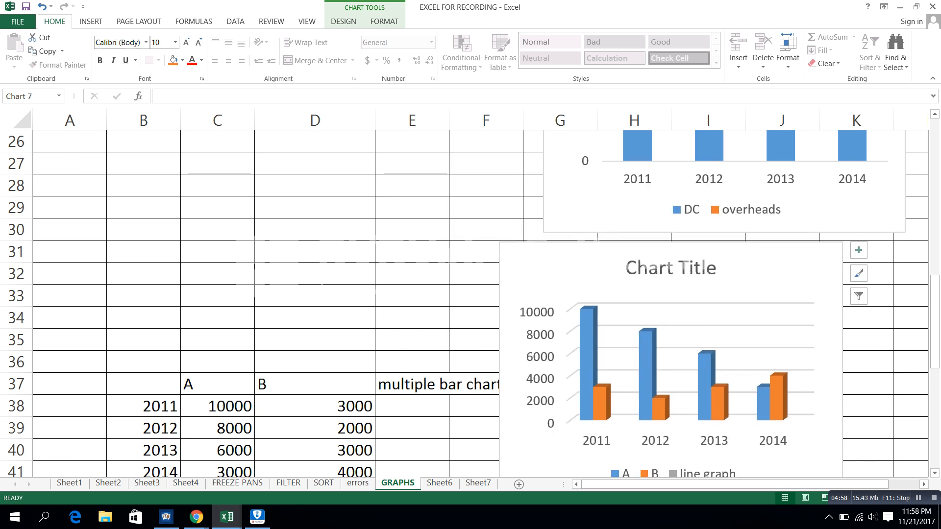
Step: Move the 3-D clustered column chart slightly lower, over columns G to K beside the multiple bar chart table, ending at row 45
drag(934, 339, 935, 383)
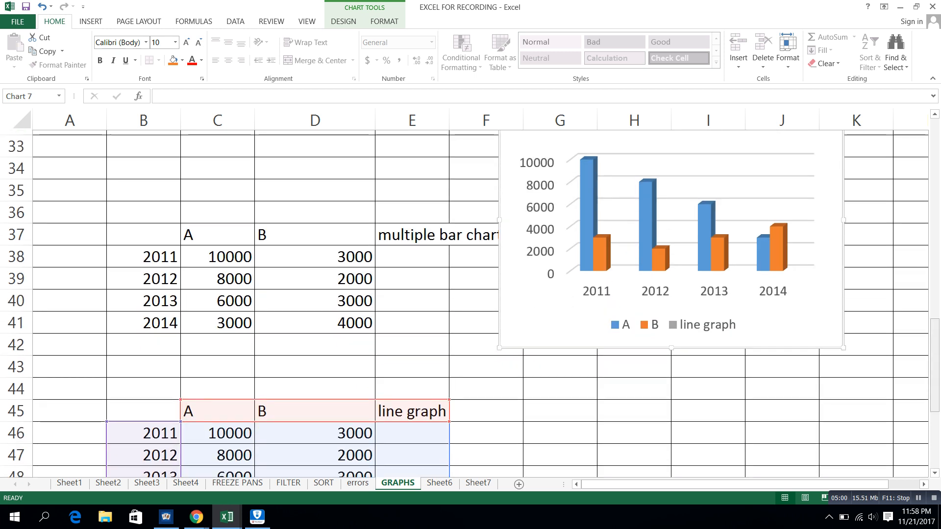
click(740, 184)
drag(789, 314, 822, 382)
drag(934, 365, 935, 422)
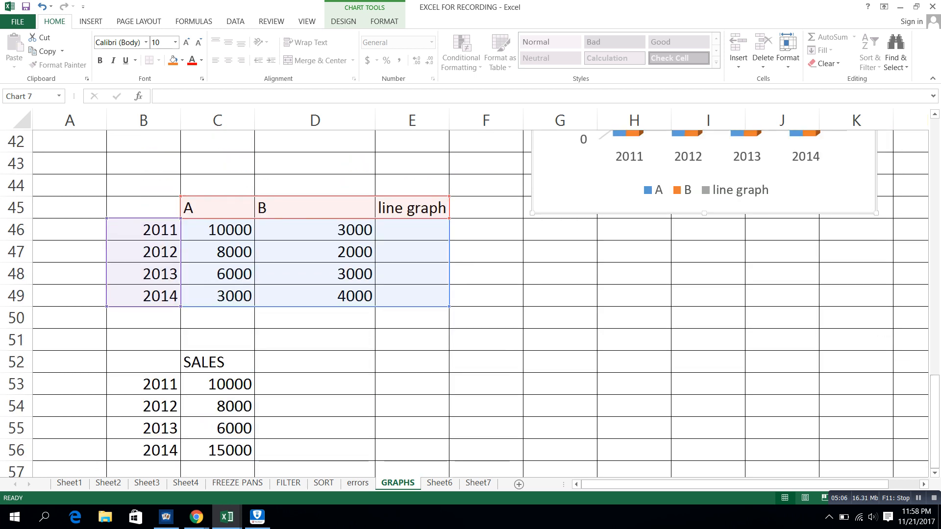
click(634, 362)
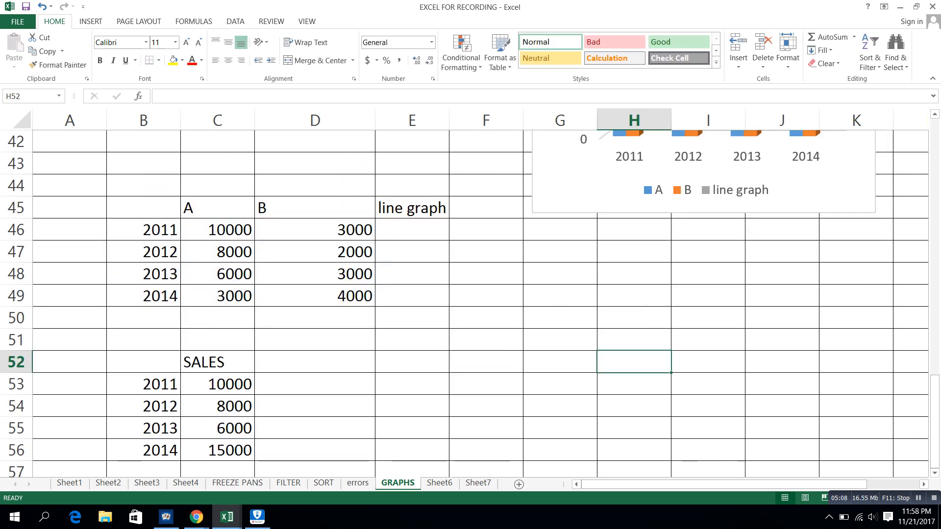
Step: Insert a line chart with markers from B45:D49, shrink it and place it beside the line graph table, over columns G to K
drag(143, 208, 412, 296)
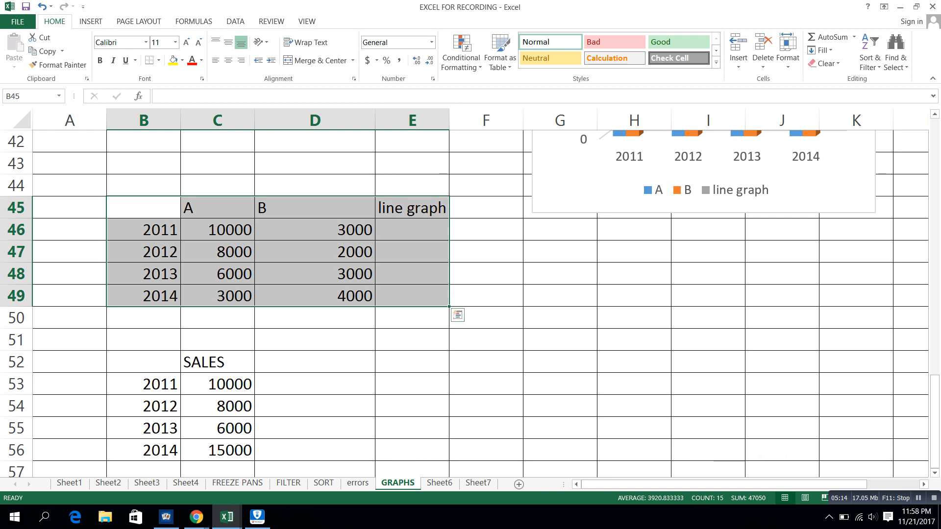
drag(143, 207, 315, 318)
drag(143, 208, 315, 296)
click(91, 21)
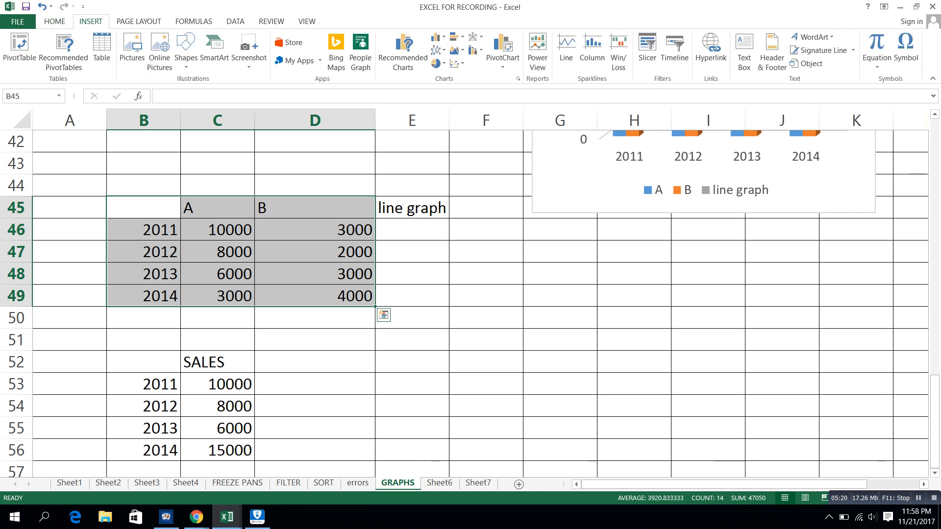
click(437, 50)
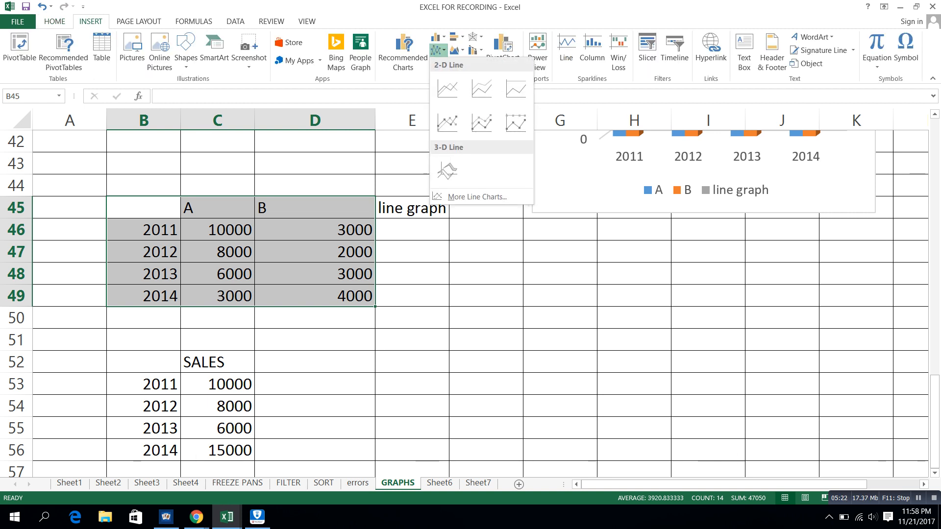
click(447, 122)
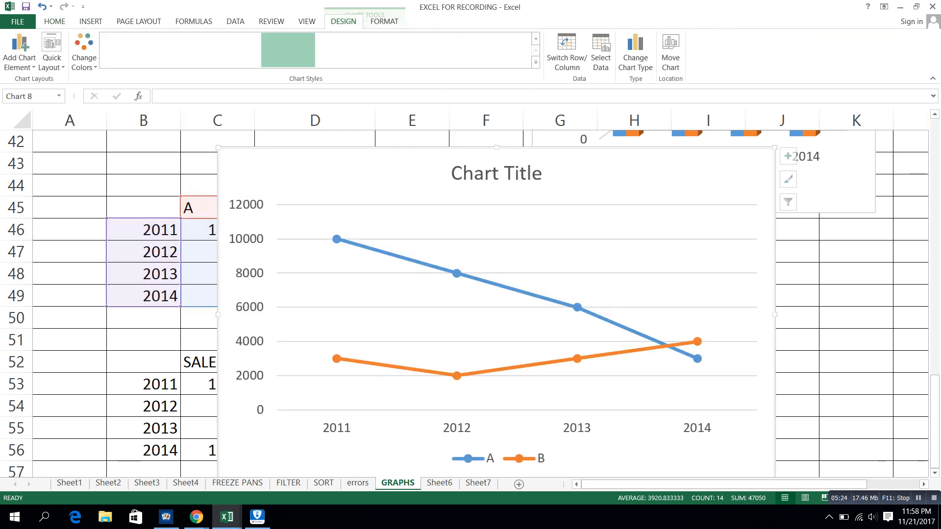
drag(775, 147, 533, 237)
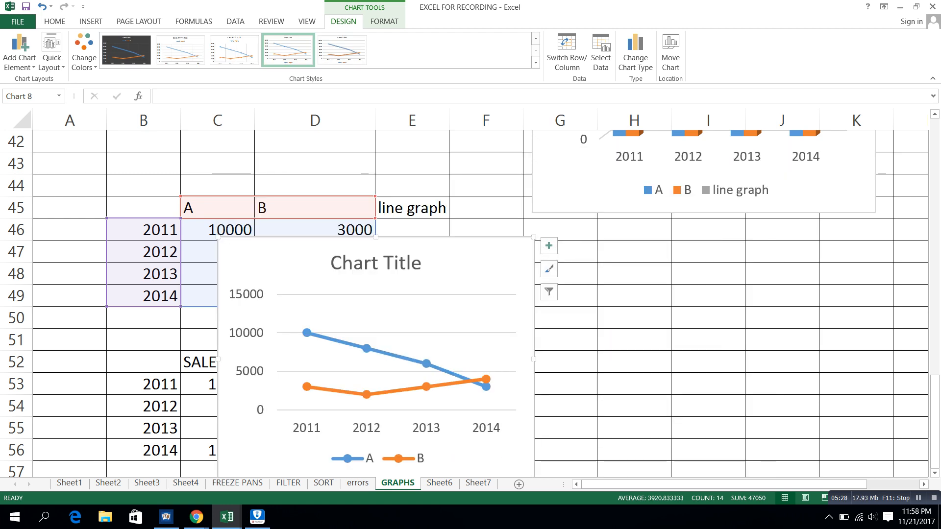
drag(480, 262, 784, 236)
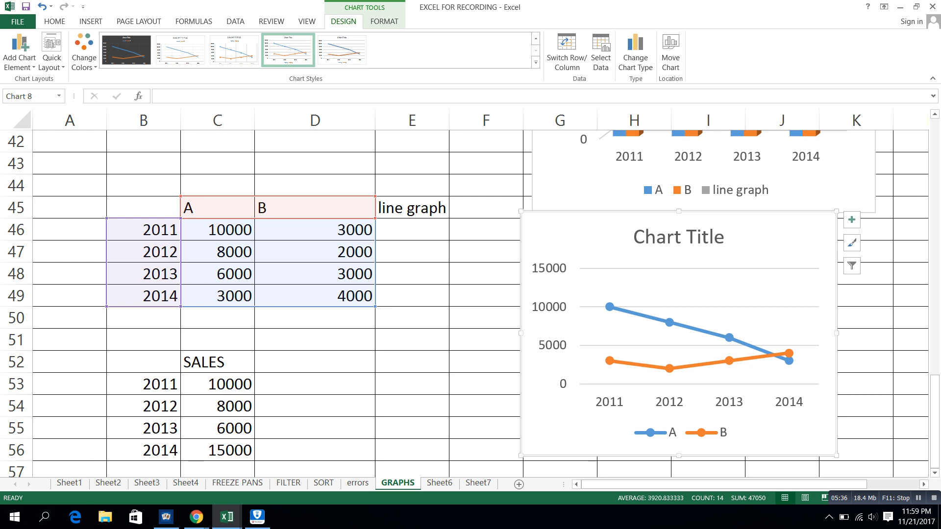
Step: Set the 2014 value of series A in the line graph table (C49) to 9000
click(217, 296)
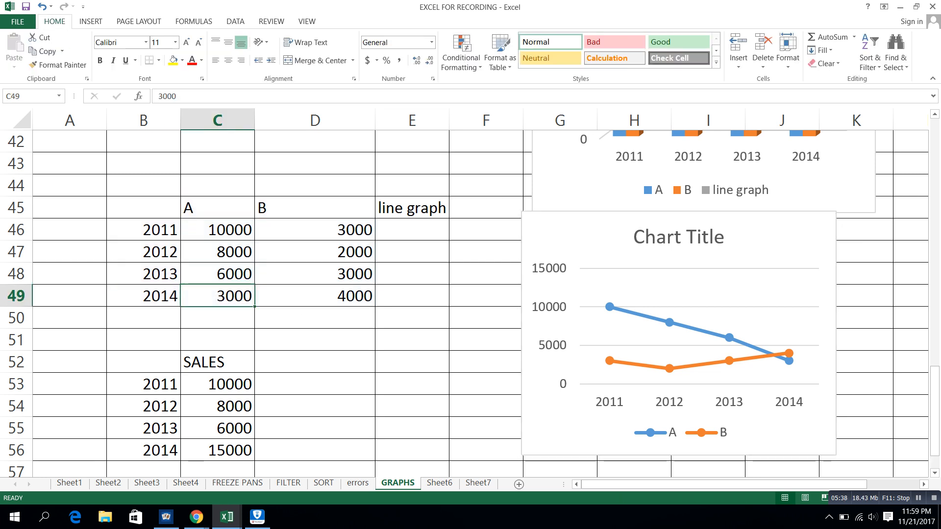
text(9000)
key(Return)
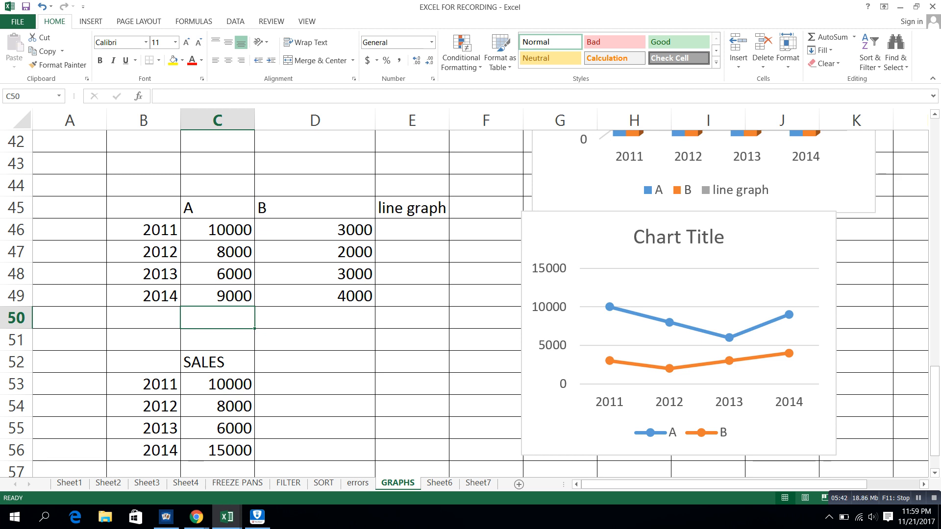
key(ctrl+z)
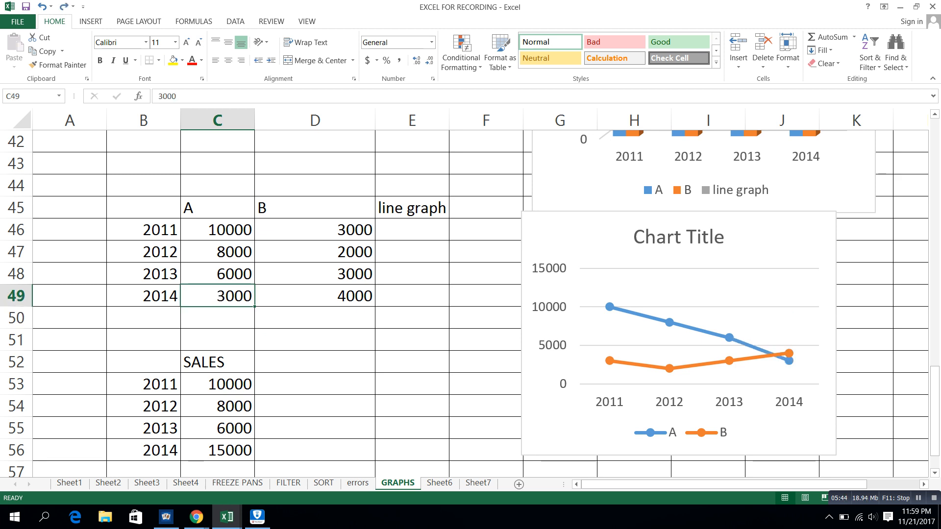
text(9000)
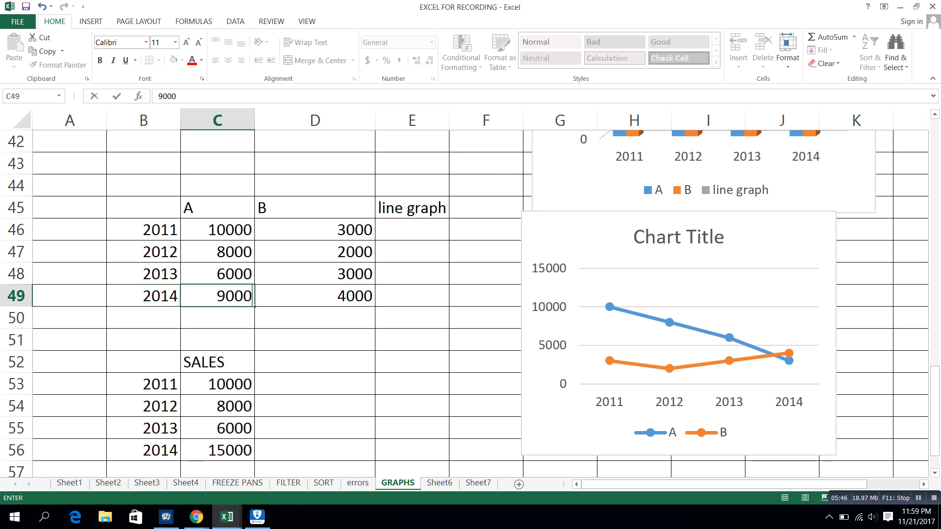
key(Return)
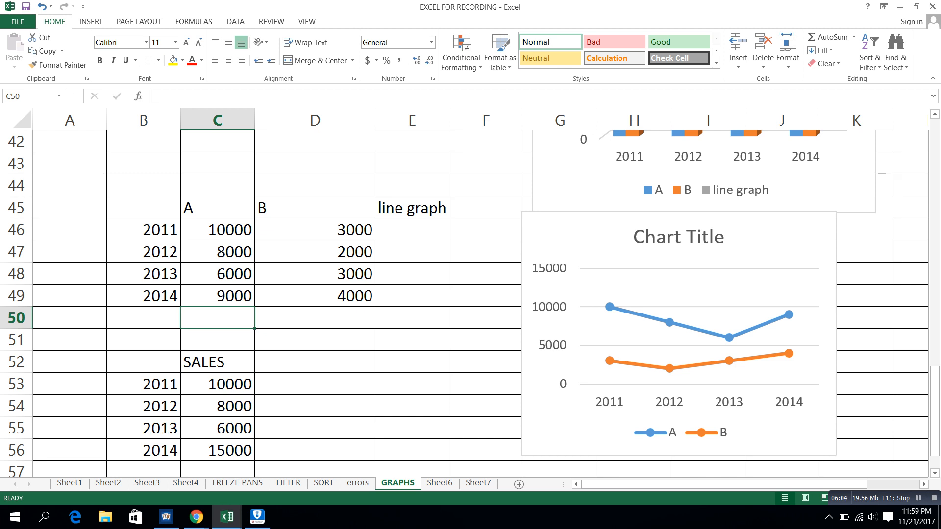
Step: Make the "line graph" label in E45 bold
scroll(470, 294, down, 2)
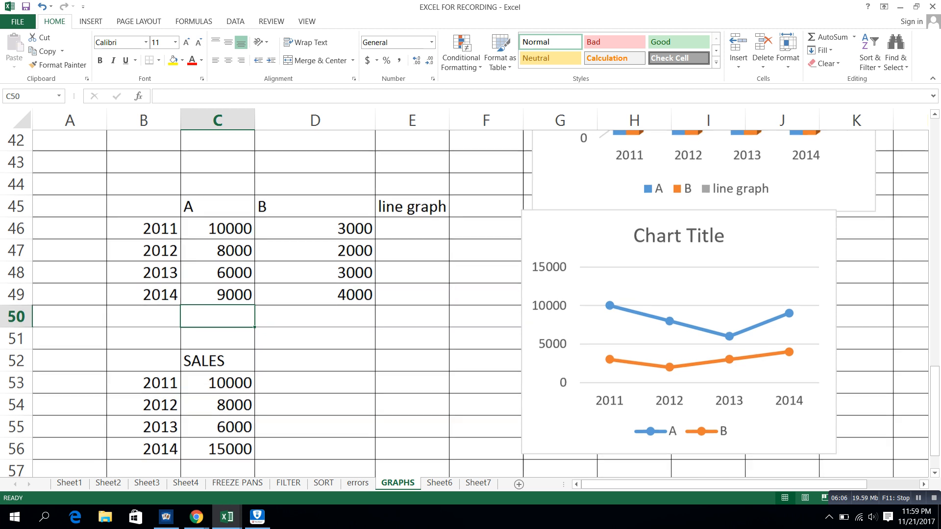
scroll(470, 294, down, 1)
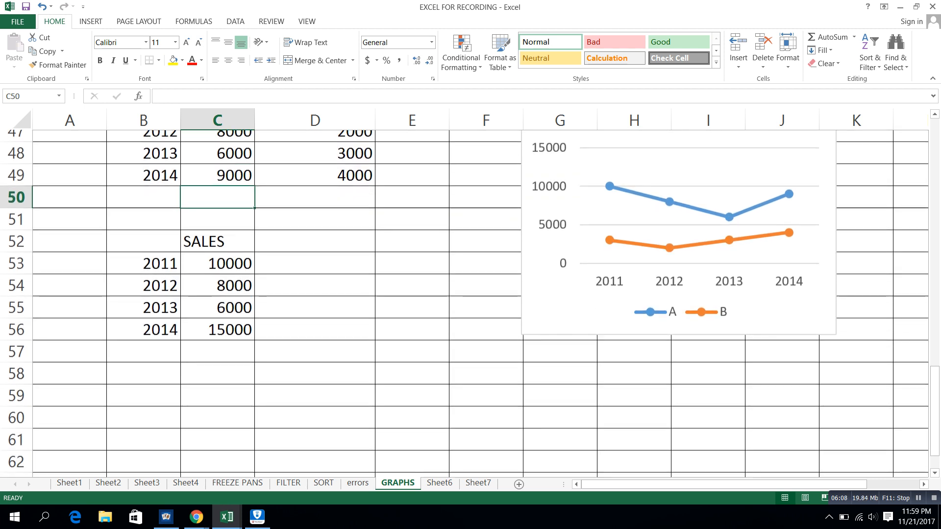
scroll(470, 294, up, 2)
click(412, 142)
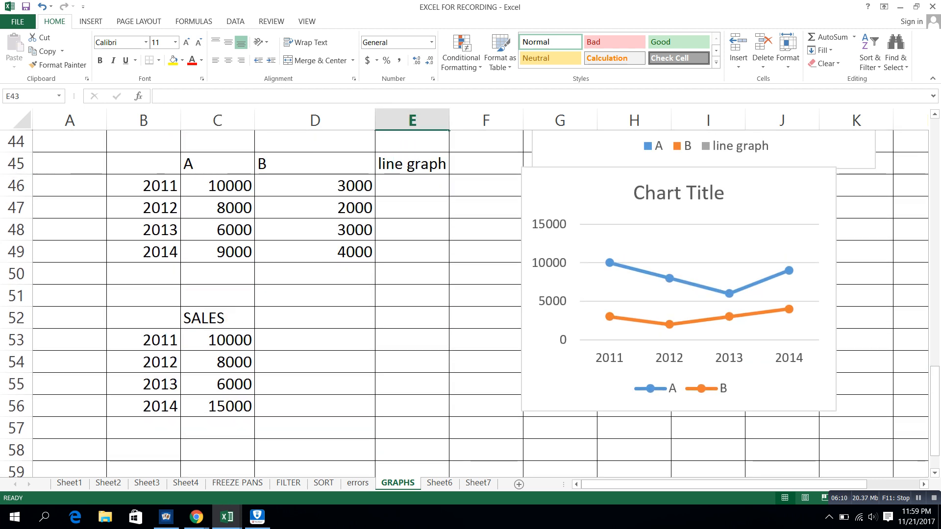
key(Down)
key(Down)
key(ctrl+b)
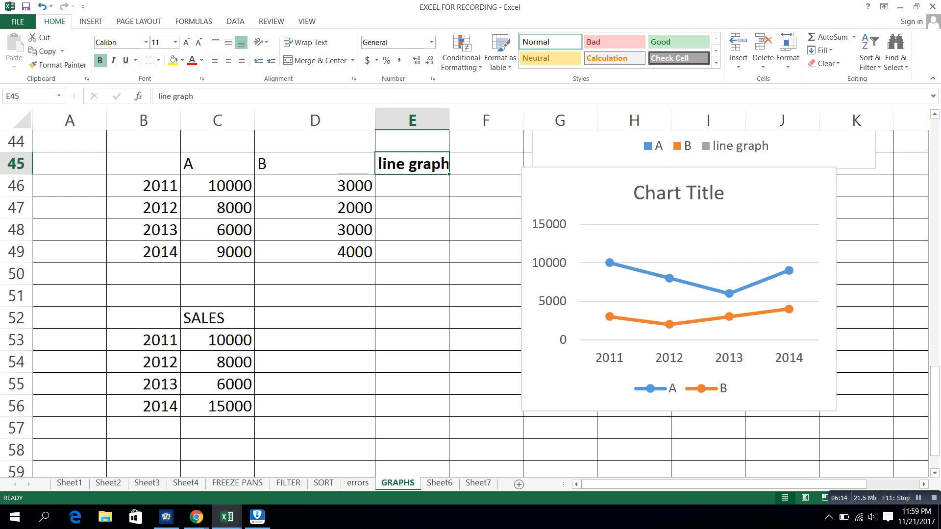
Step: Insert a 2-D pie chart from the SALES table B52:C56 and apply the grey gradient chart style with percentage labels
key(Down)
key(Down)
key(Down)
key(Down)
key(Down)
key(Down)
key(Down)
key(Down)
key(Down)
key(Down)
key(Down)
key(Down)
key(Down)
key(Down)
key(Down)
key(Down)
key(Down)
key(Down)
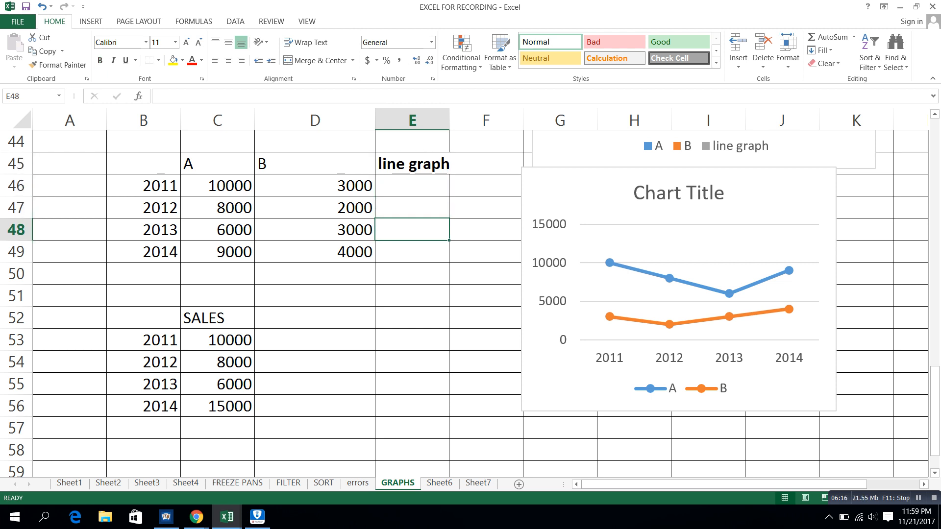
key(Down)
key(Down)
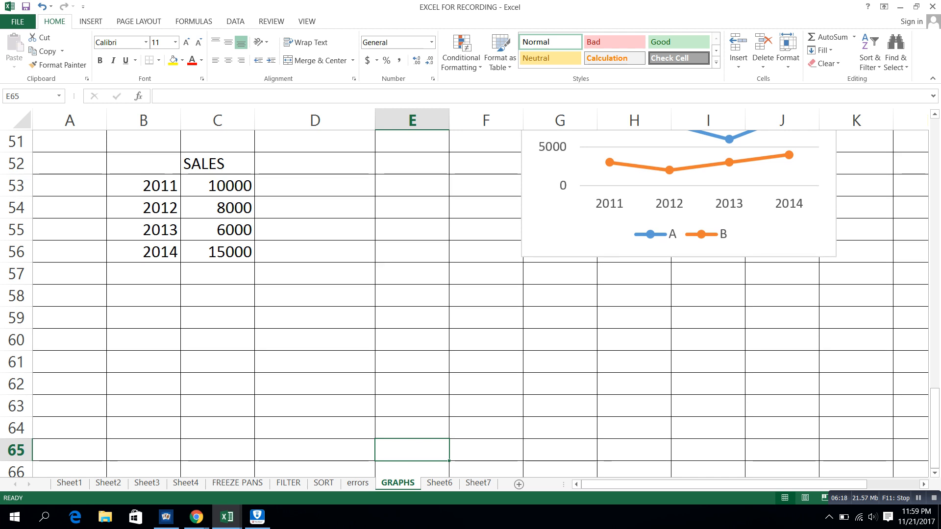
drag(144, 164, 220, 251)
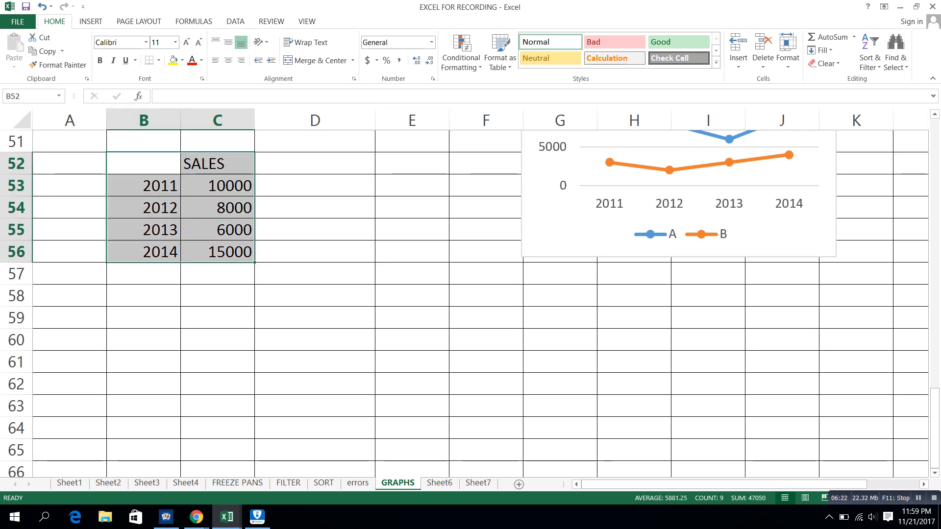
click(90, 21)
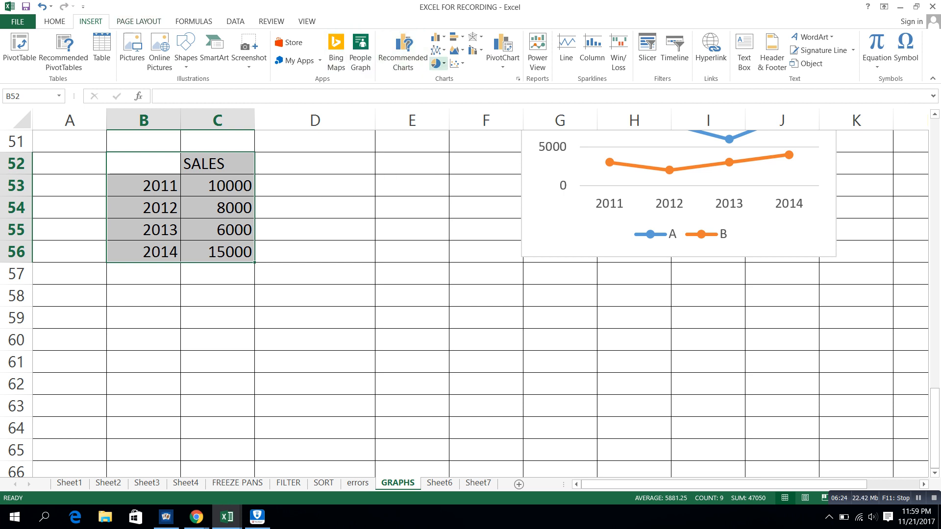
click(437, 63)
click(444, 98)
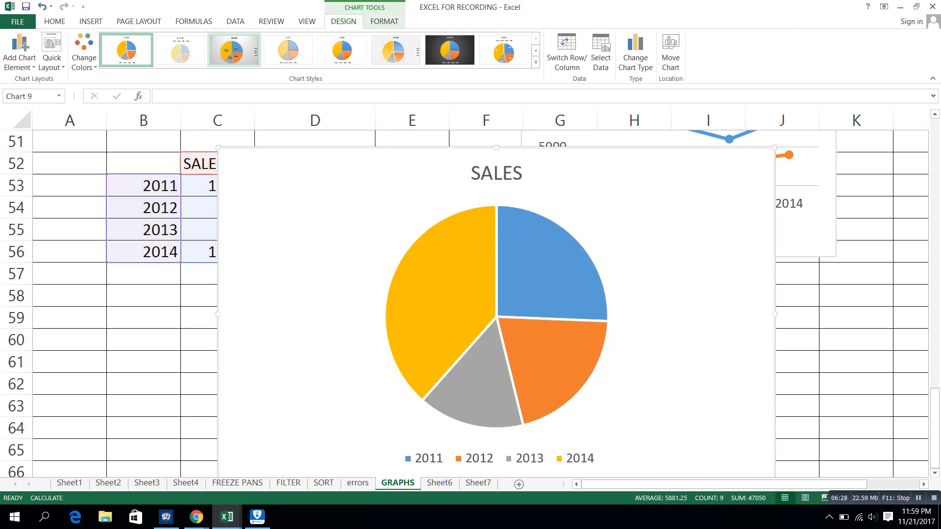
click(234, 49)
Step: Shrink the SALES pie chart and place it beside its table, over columns D to H from row 52
drag(304, 196, 385, 190)
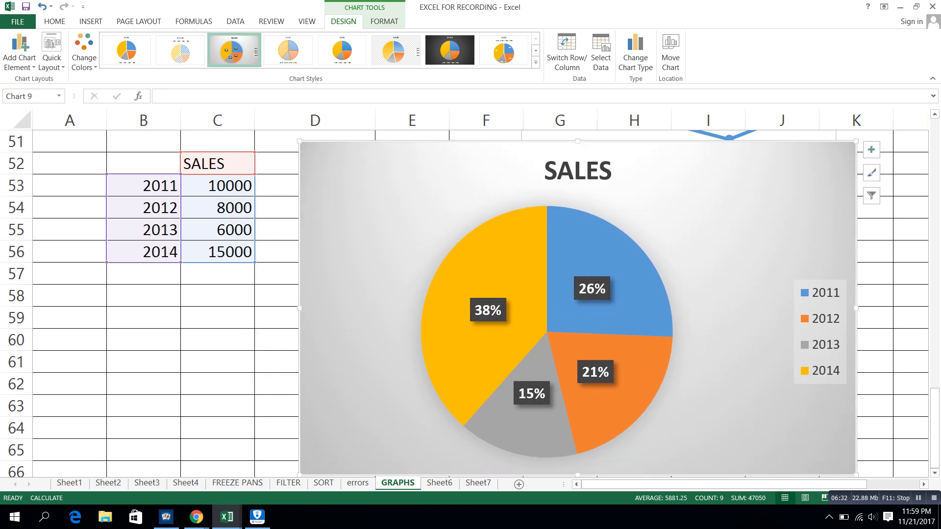
drag(856, 141, 647, 198)
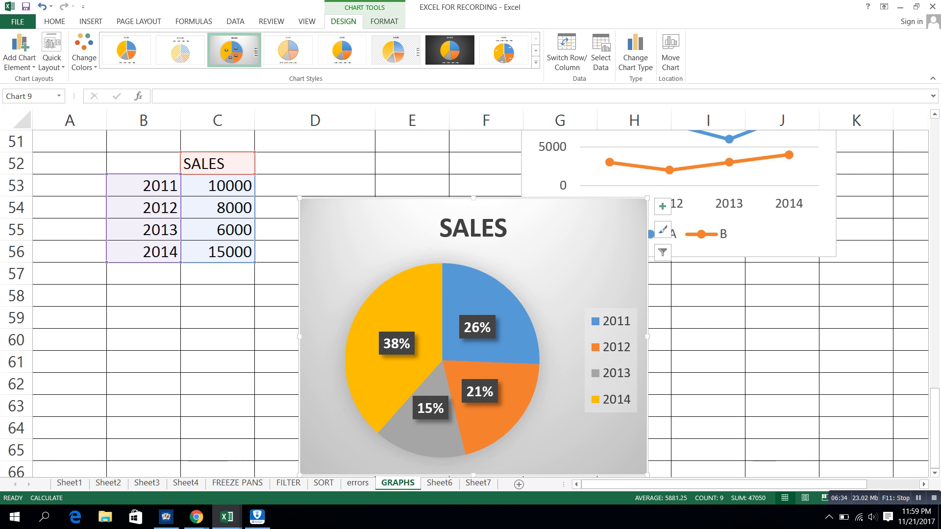
drag(410, 341, 427, 298)
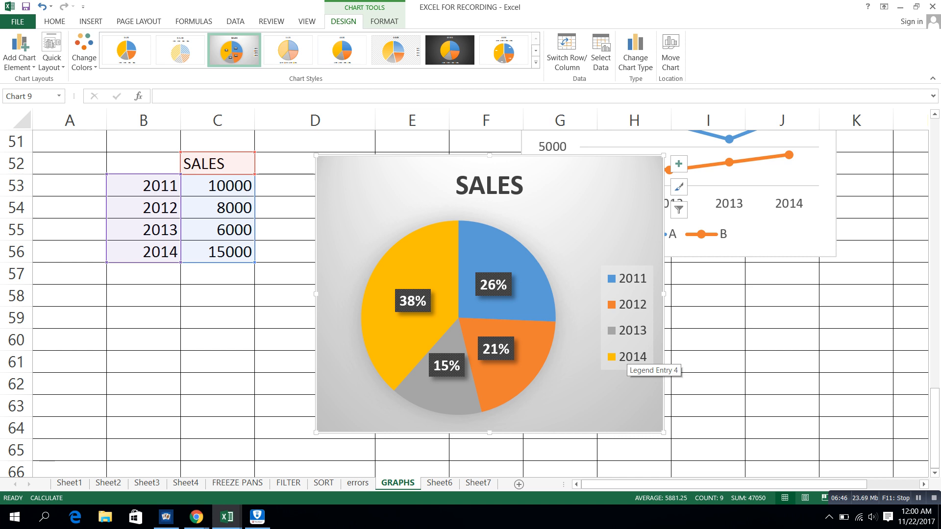
click(286, 208)
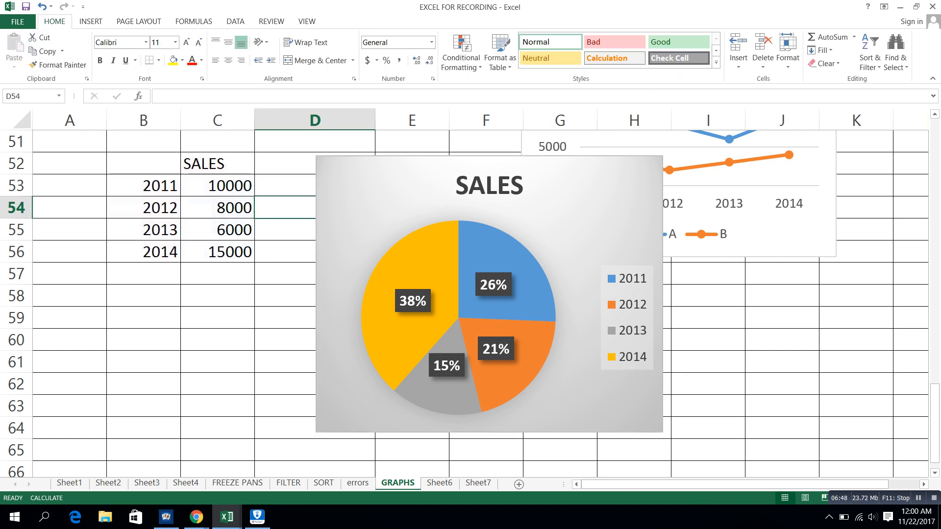
Step: Enter "region A" in B53 in place of the year and fill it down to B56
click(144, 164)
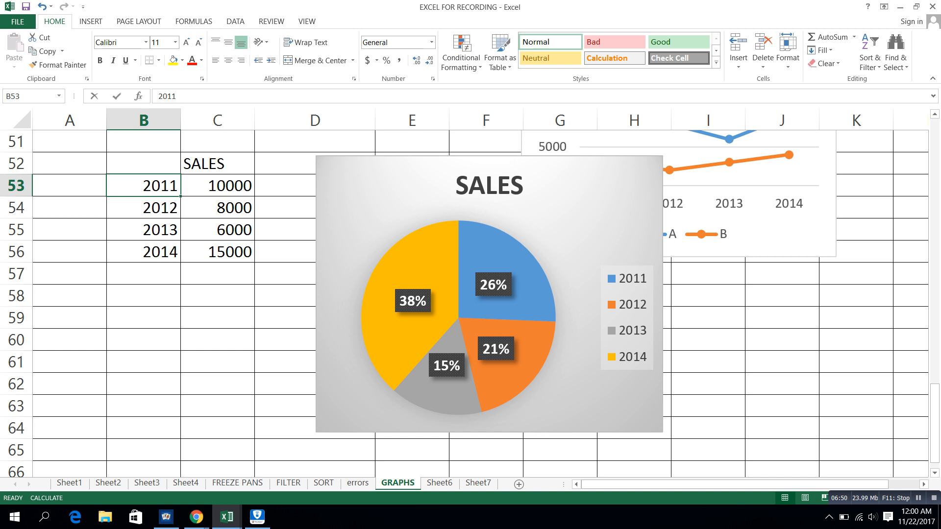
text(regiob)
key(BackSpace)
text(n A)
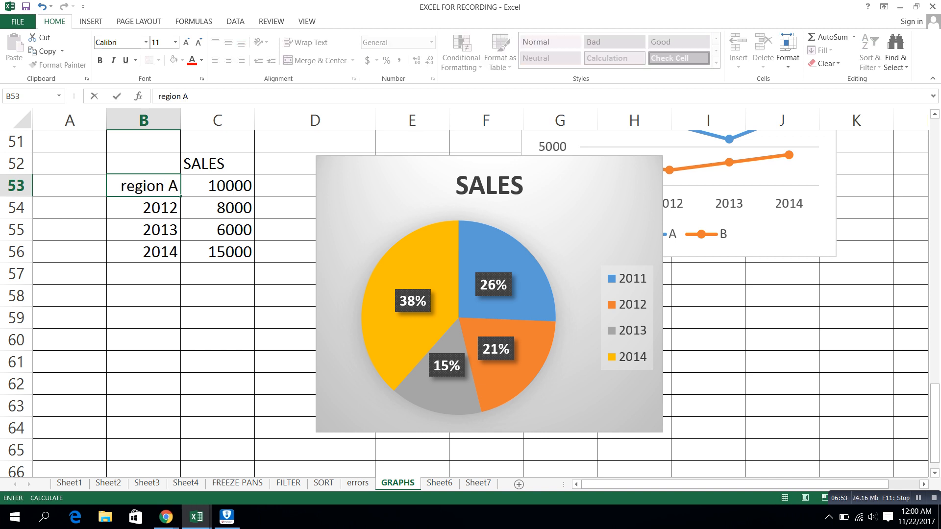
key(Return)
click(144, 186)
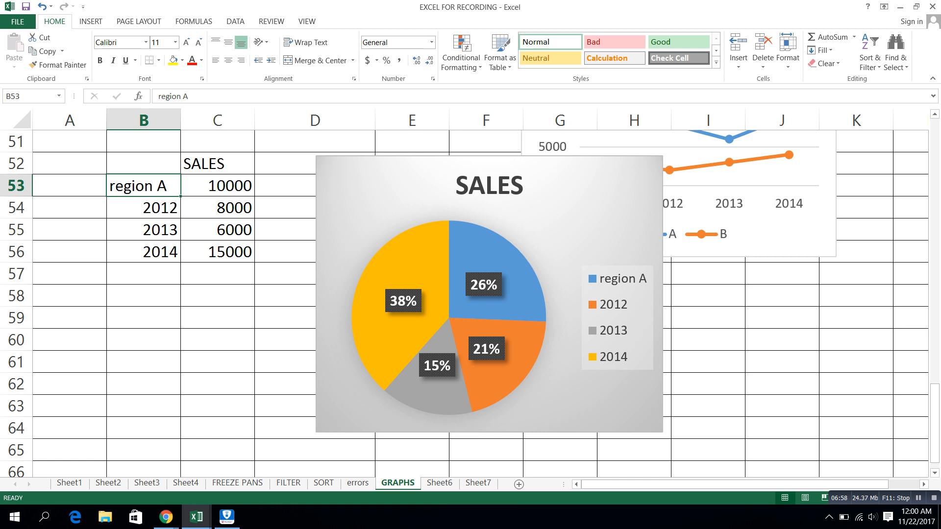
drag(180, 197, 180, 250)
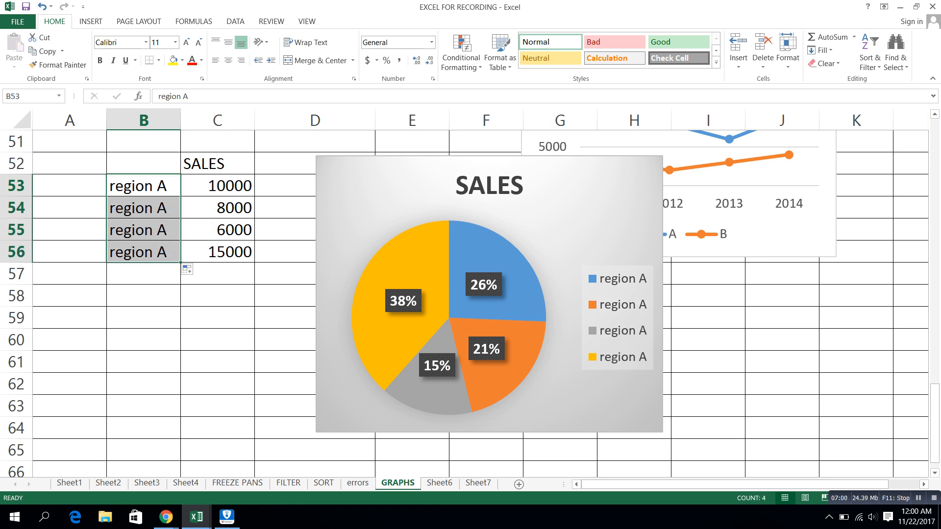
Step: Rename the labels in B54, B55 and B56 as "region b", "region c" and "region d"
click(144, 208)
key(F2)
key(BackSpace)
text(b)
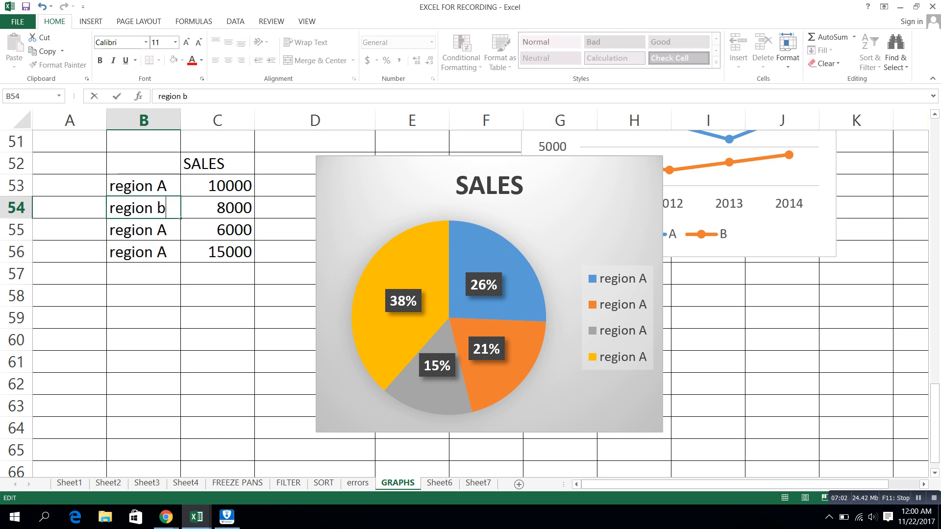
key(Return)
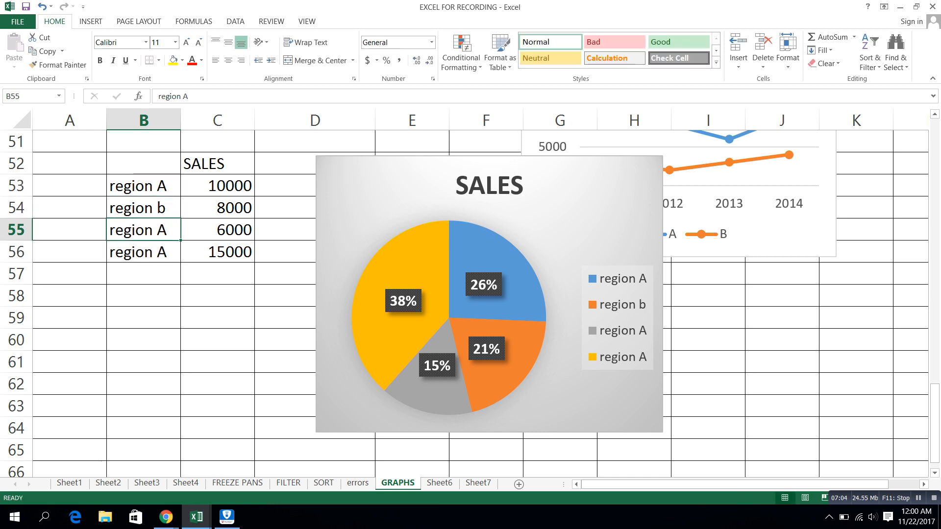
key(F2)
key(BackSpace)
text(c)
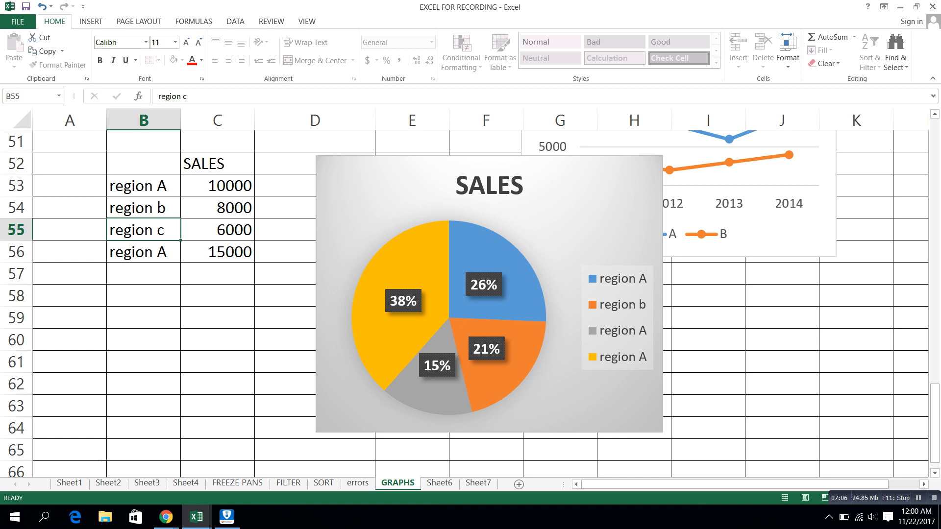
key(Return)
key(F2)
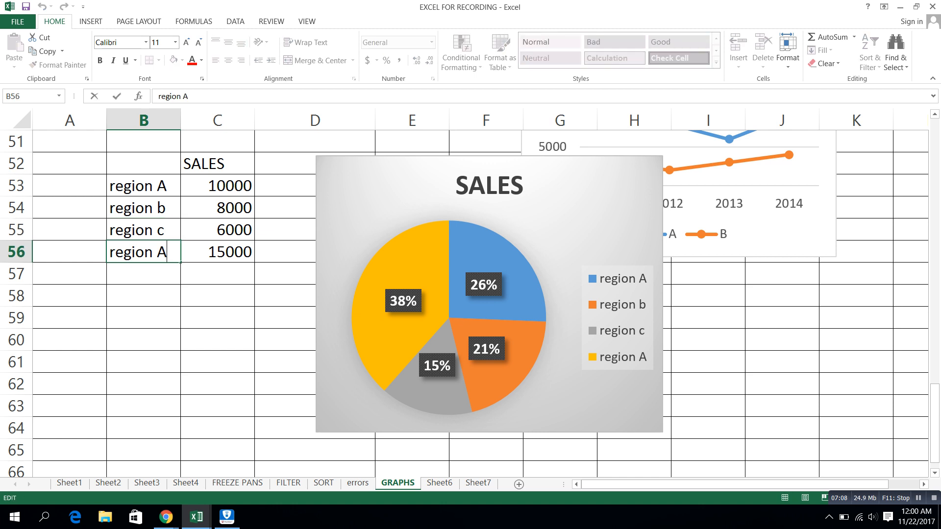
key(BackSpace)
text(d)
key(Return)
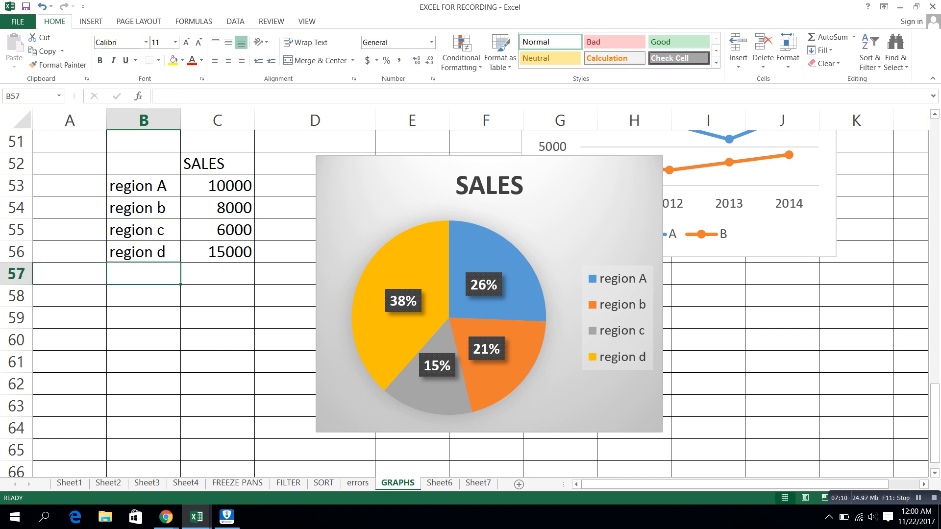
key(Down)
key(Down)
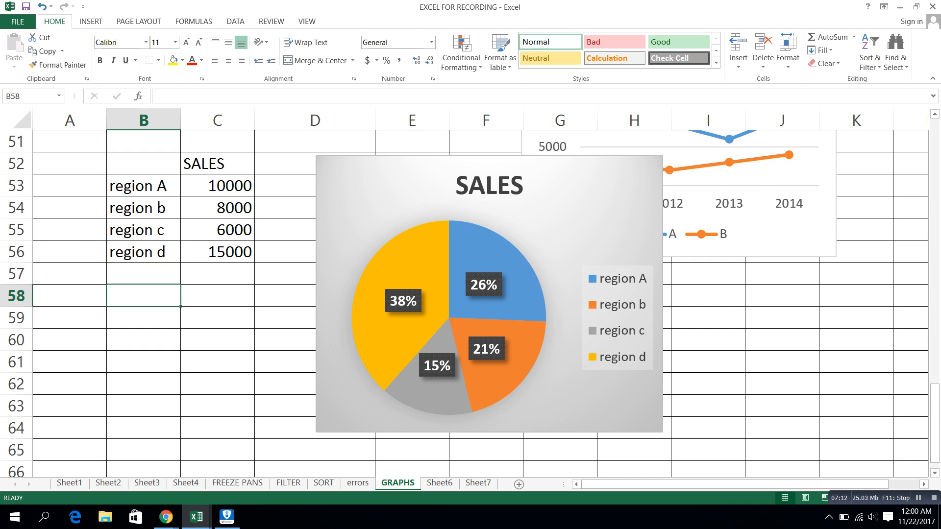
key(Down)
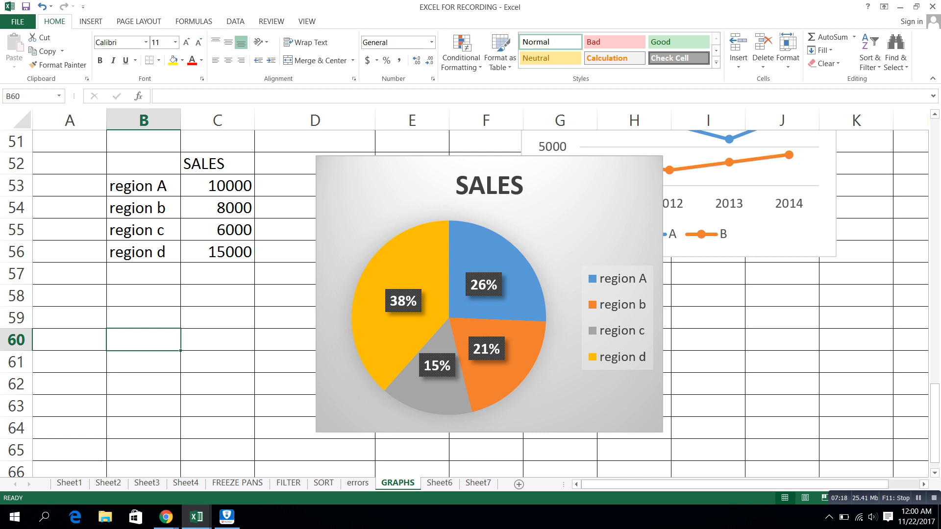
Step: Insert a markers-only scatter chart from the SALES table B52:C56
click(143, 163)
drag(144, 164, 218, 252)
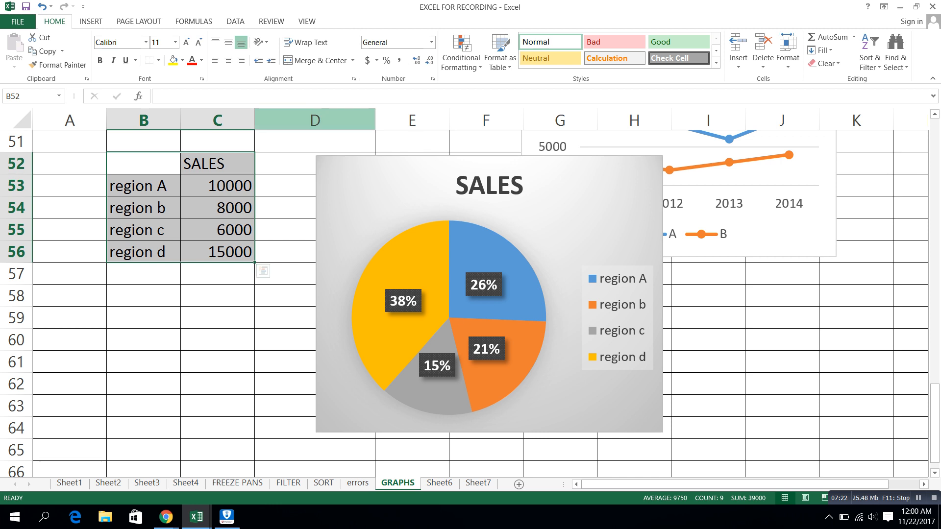
click(263, 271)
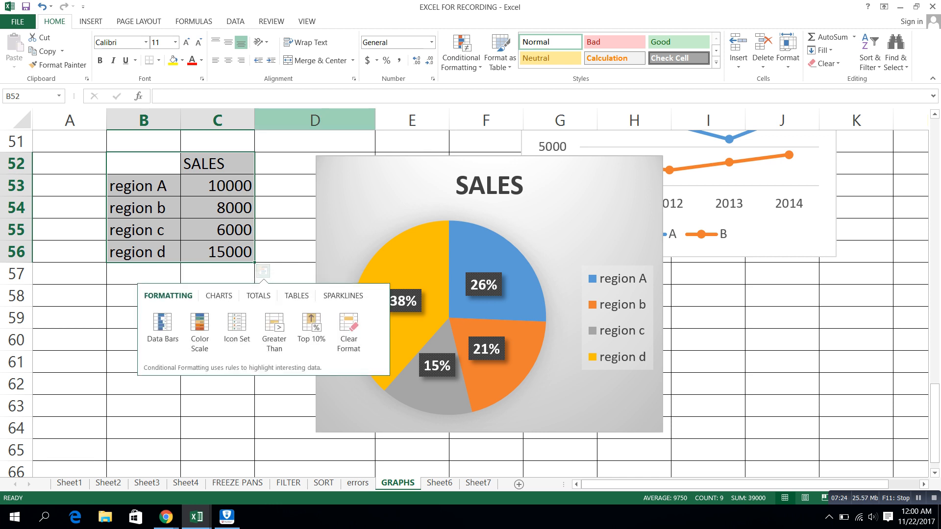
click(91, 21)
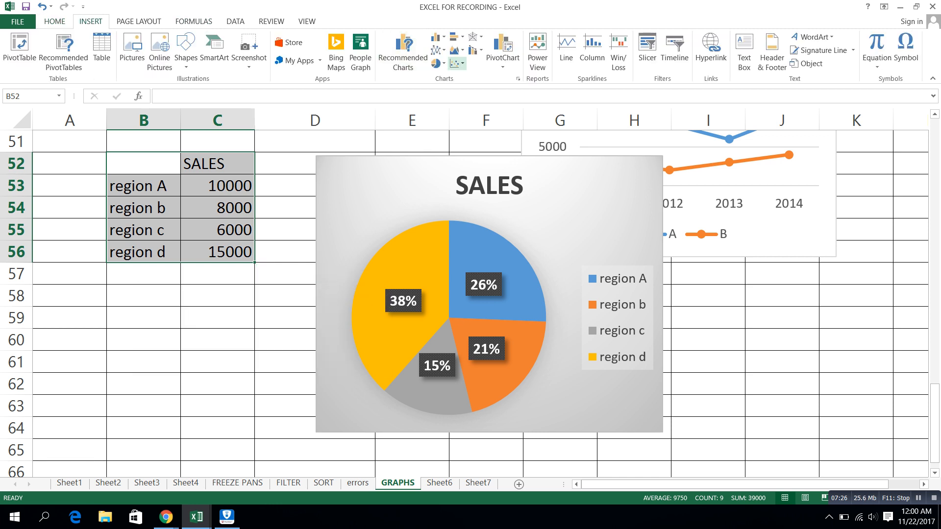
click(456, 63)
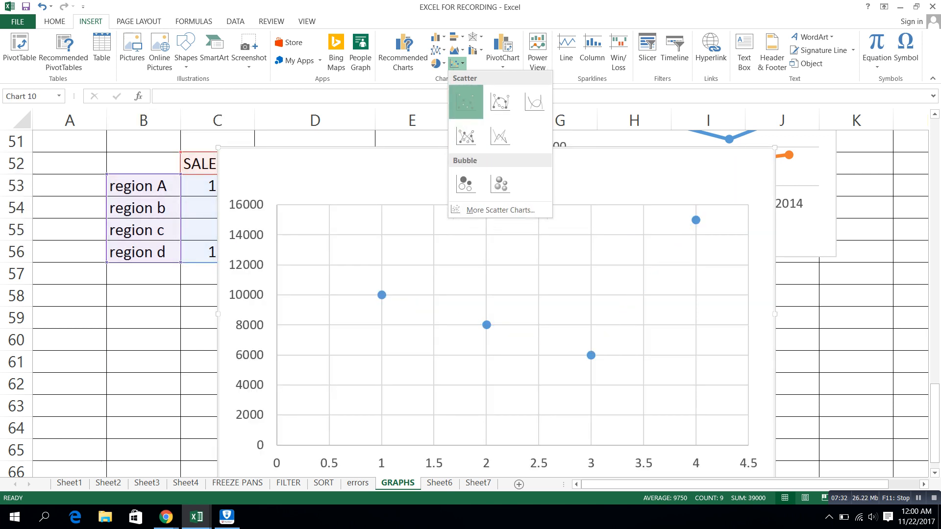
click(466, 101)
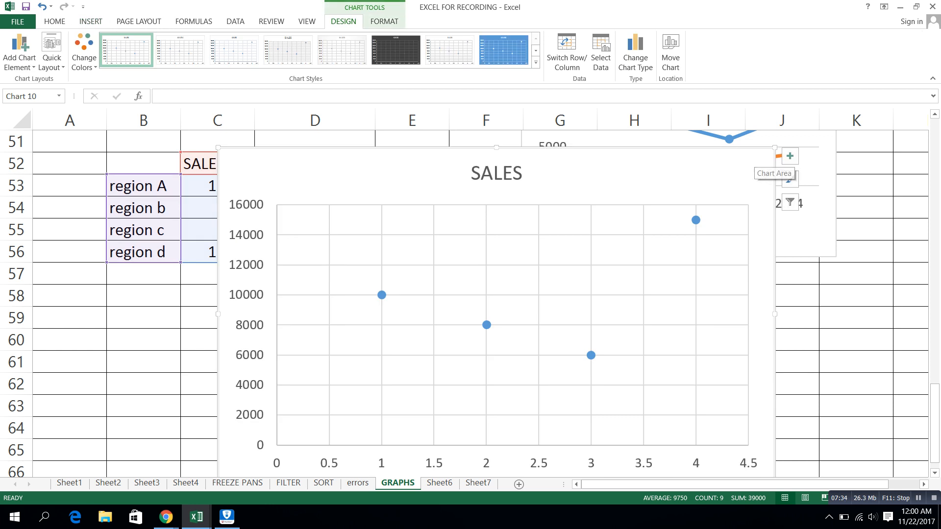
Step: Shrink the scatter chart to about the pie chart's size and place it over the pie chart beside the SALES table
drag(775, 148, 541, 224)
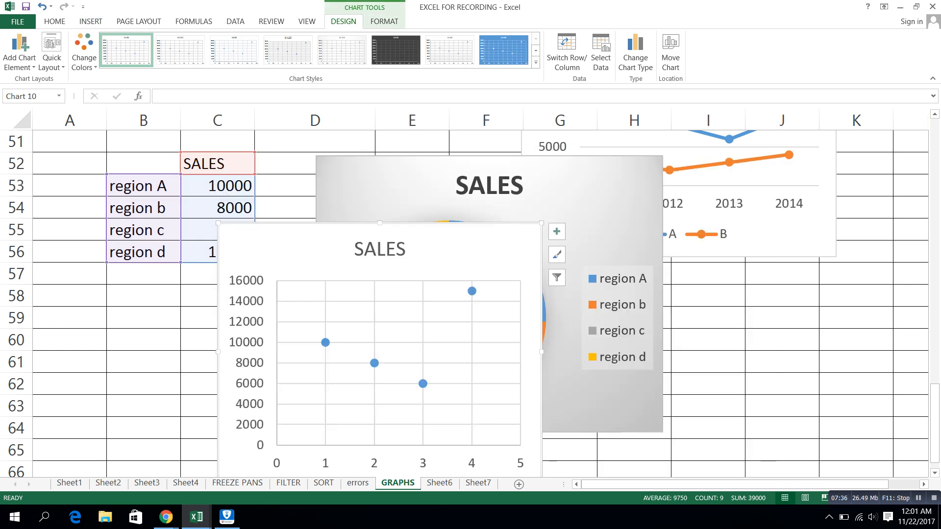
drag(486, 245, 577, 172)
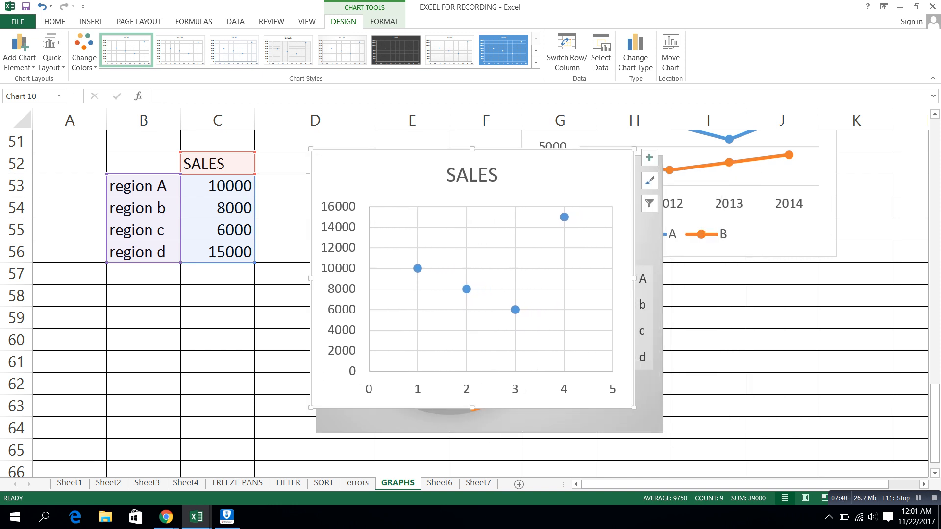
drag(634, 407, 675, 432)
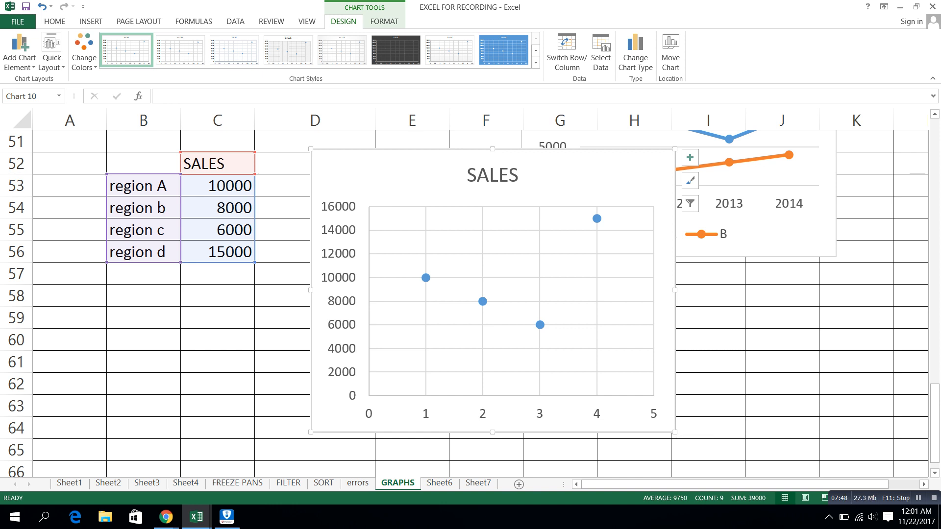
Step: Enter "scatter graph" in B58 and move the scatter chart below the SALES table, over columns A to D from row 58
double_click(143, 296)
text(scat)
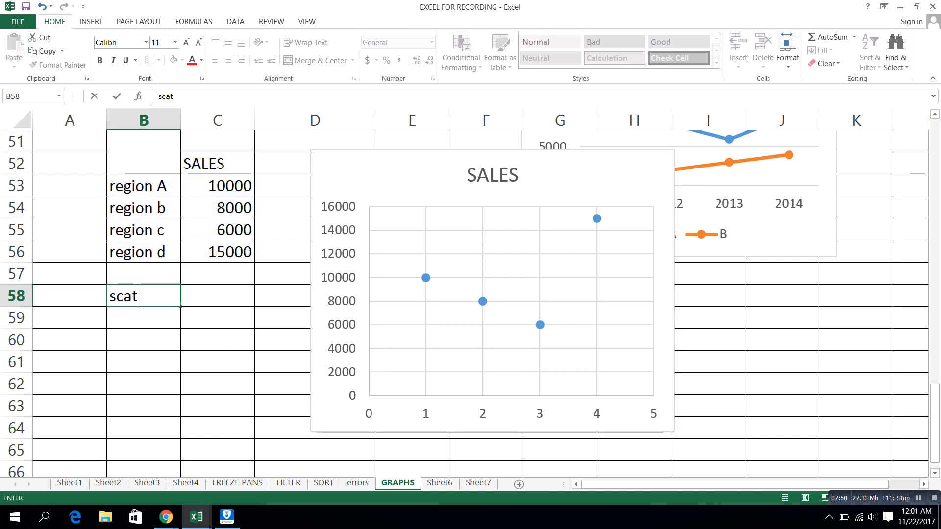
text(ter graph)
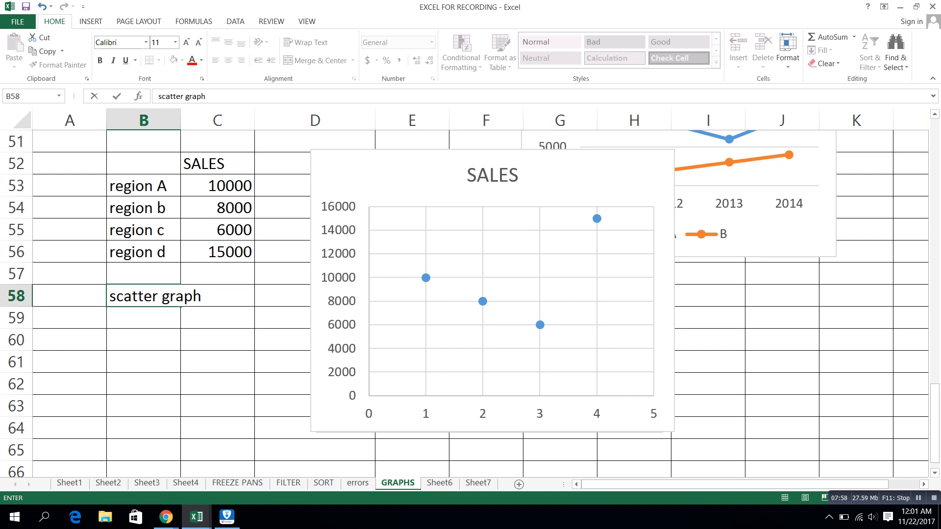
click(143, 186)
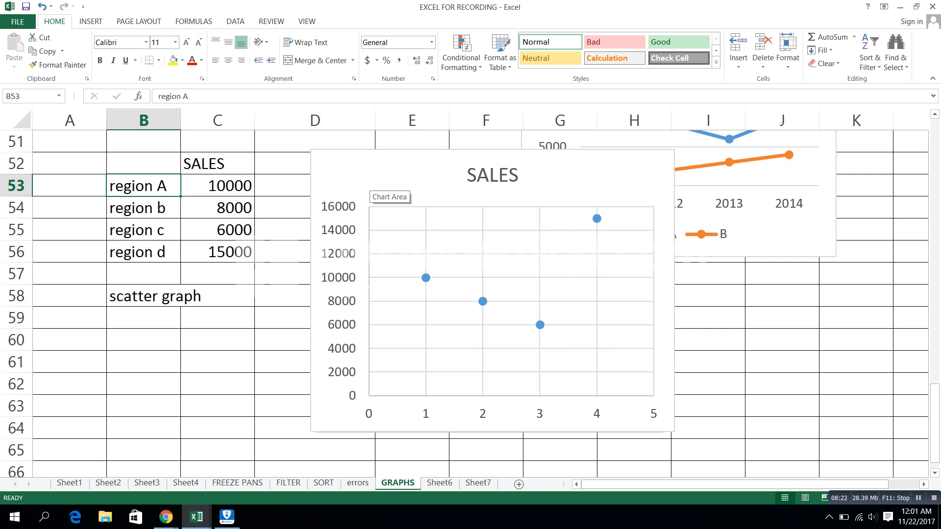
key(Up)
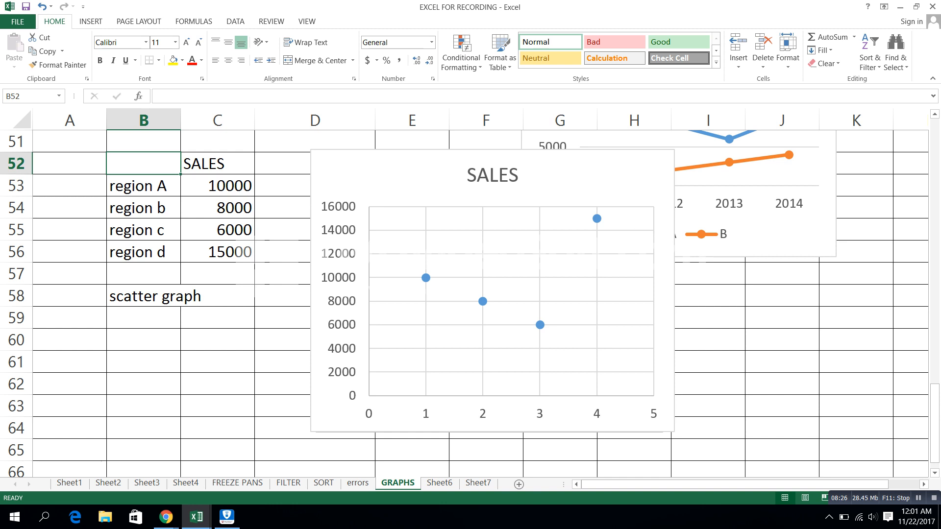
drag(633, 188, 355, 322)
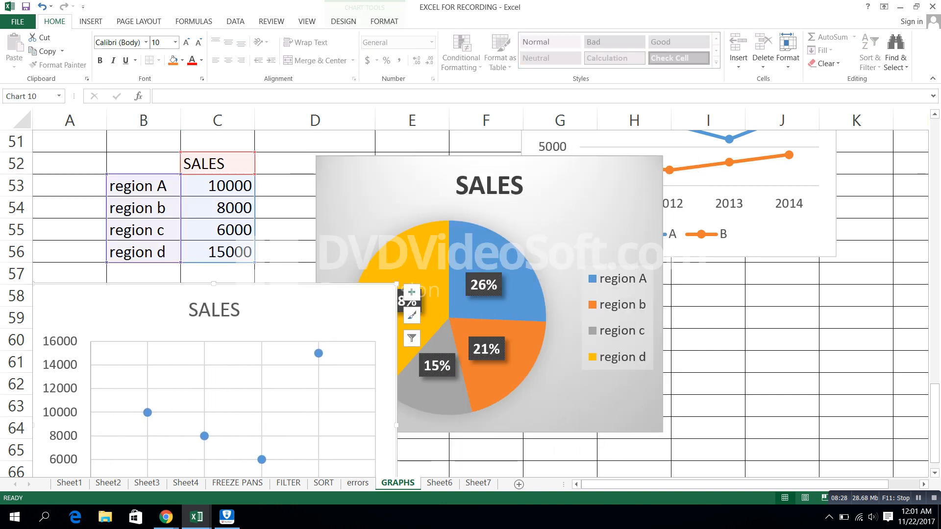
Step: Review the simple, component and multiple bar charts and the line graph from the top of the sheet down
scroll(470, 303, up, 11)
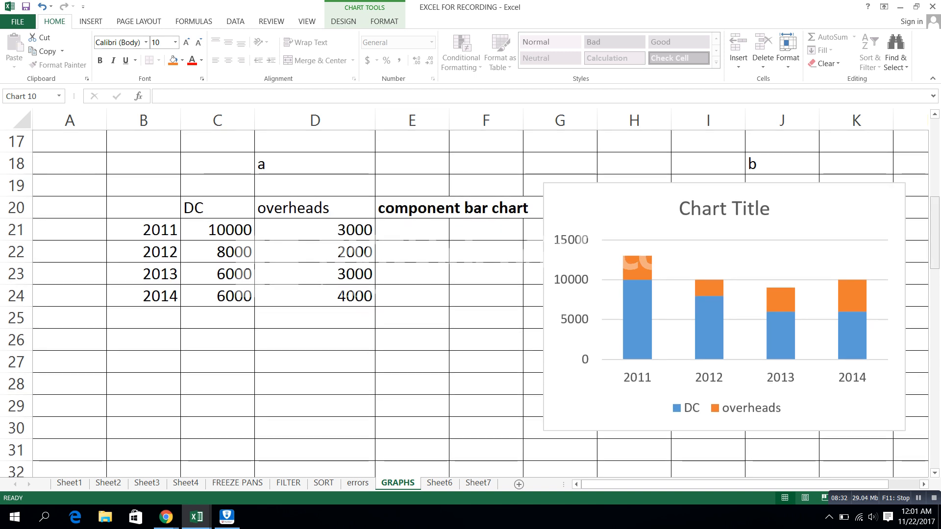
scroll(470, 298, up, 5)
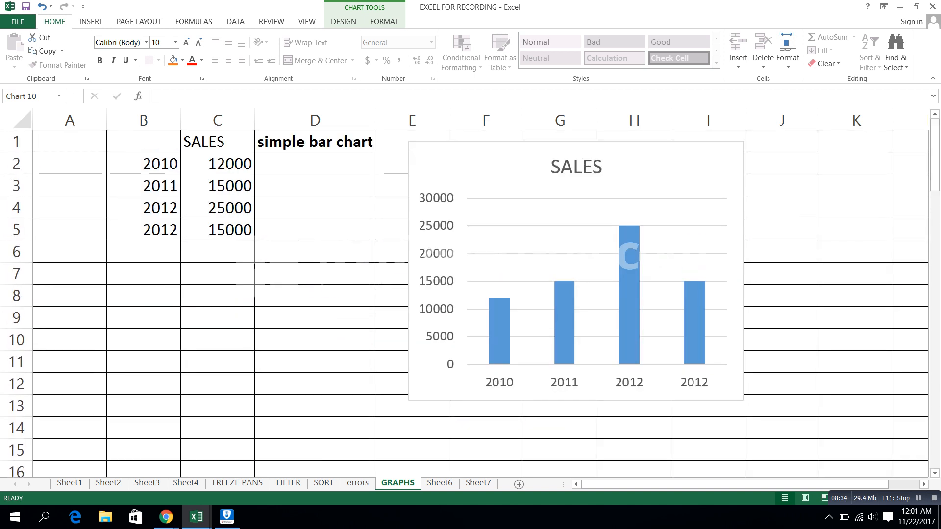
drag(934, 148, 935, 221)
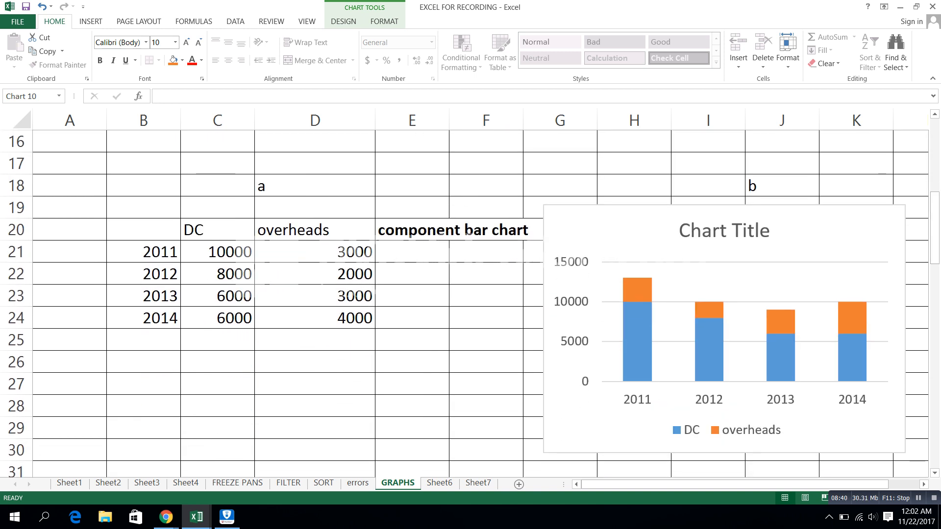
drag(934, 221, 935, 299)
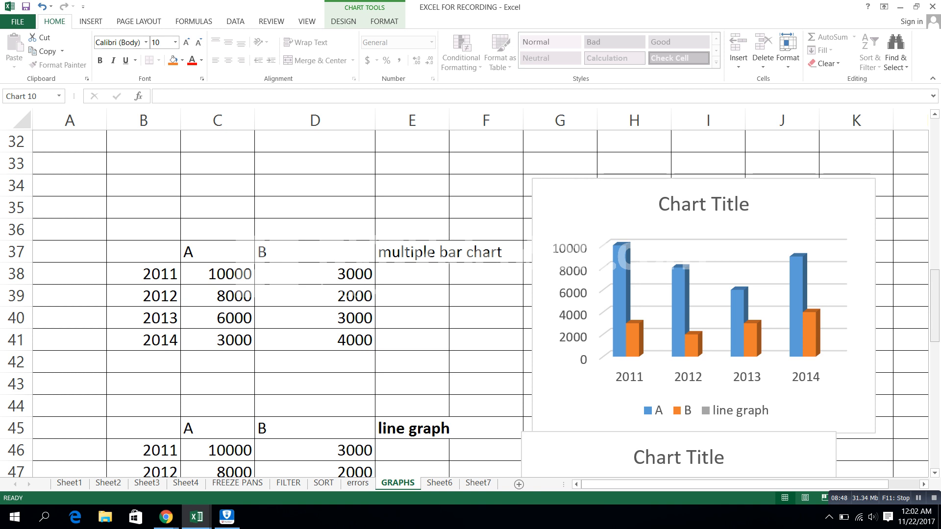
scroll(470, 294, down, 3)
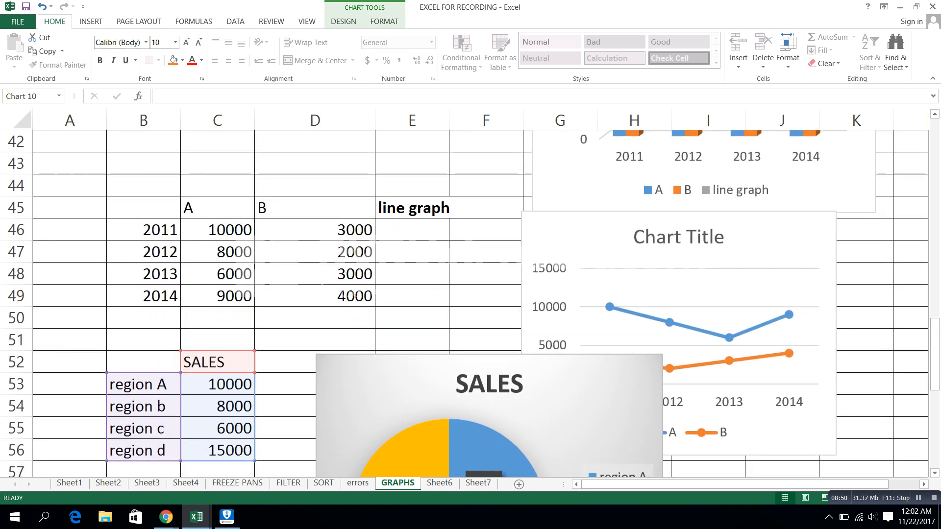
Step: Move the pie chart over columns F to J from row 57 and shift the scatter chart beside it, over columns A to E
click(490, 416)
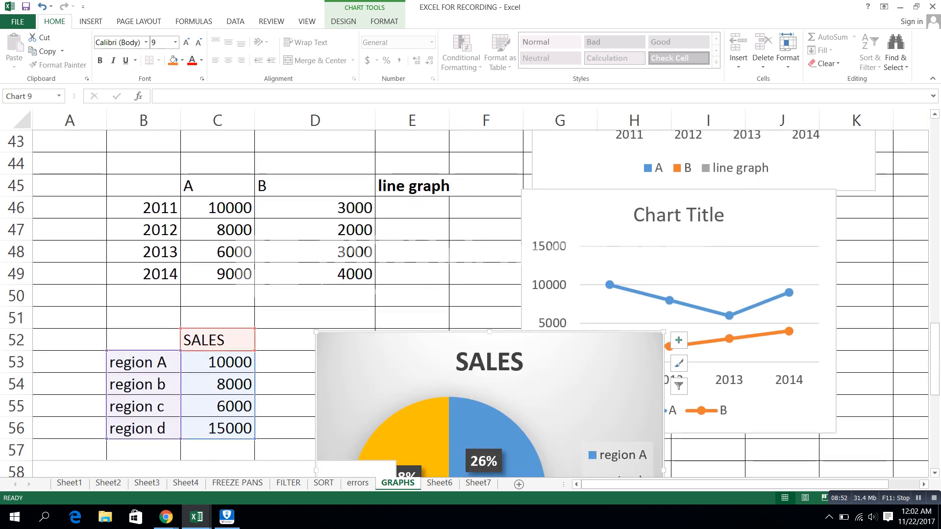
drag(558, 368, 405, 465)
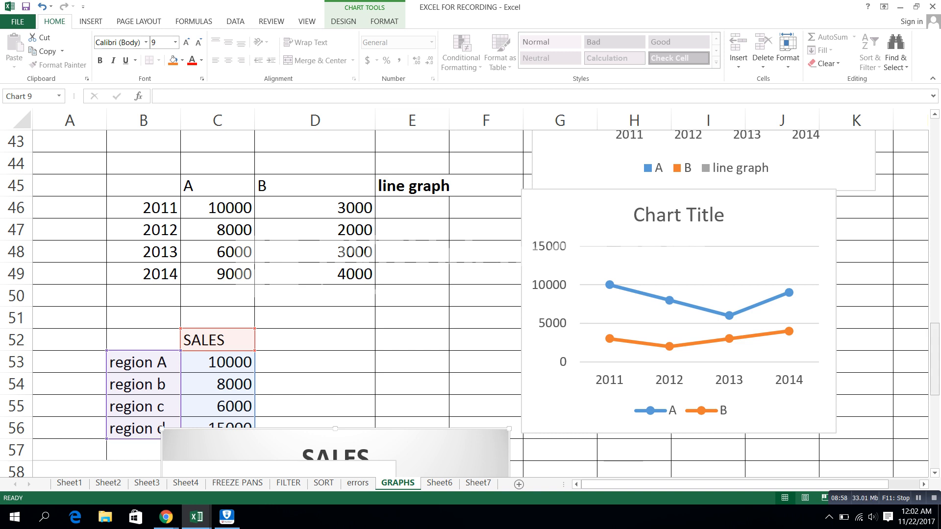
drag(934, 343, 935, 406)
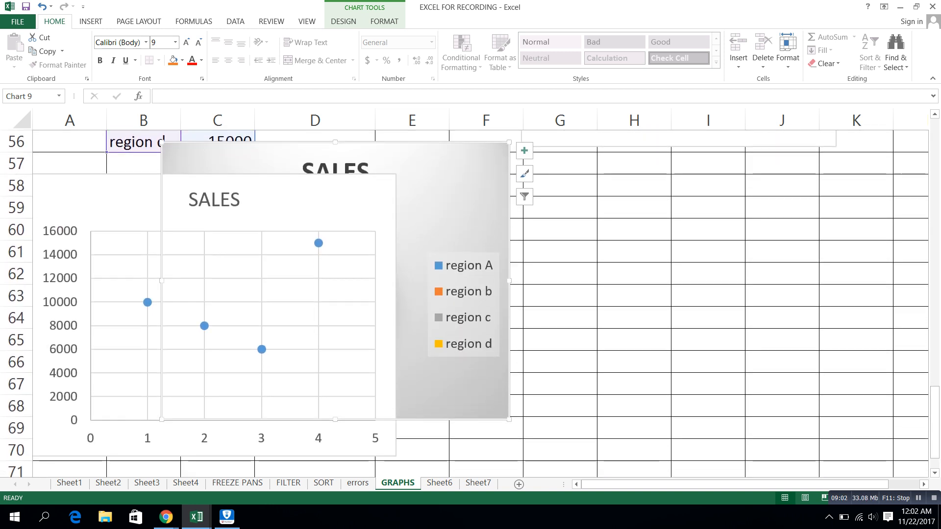
drag(485, 228, 779, 251)
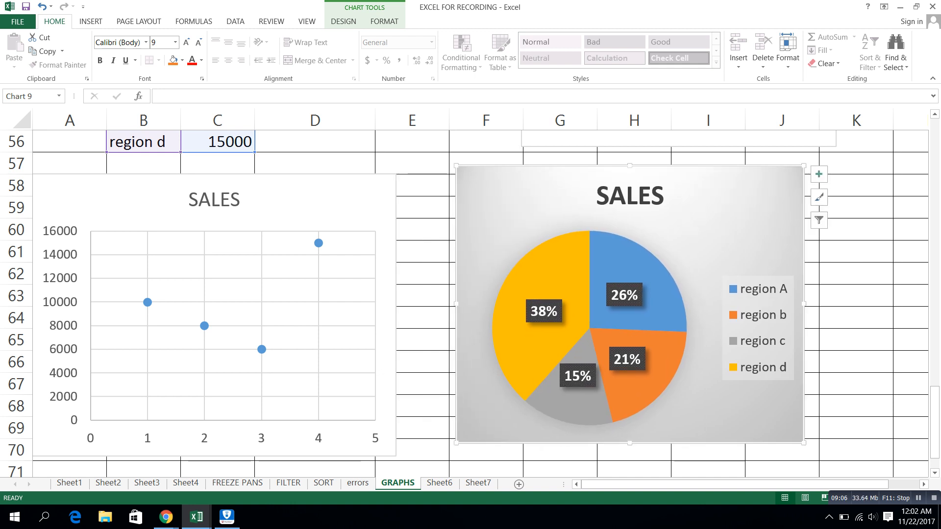
drag(319, 198, 365, 202)
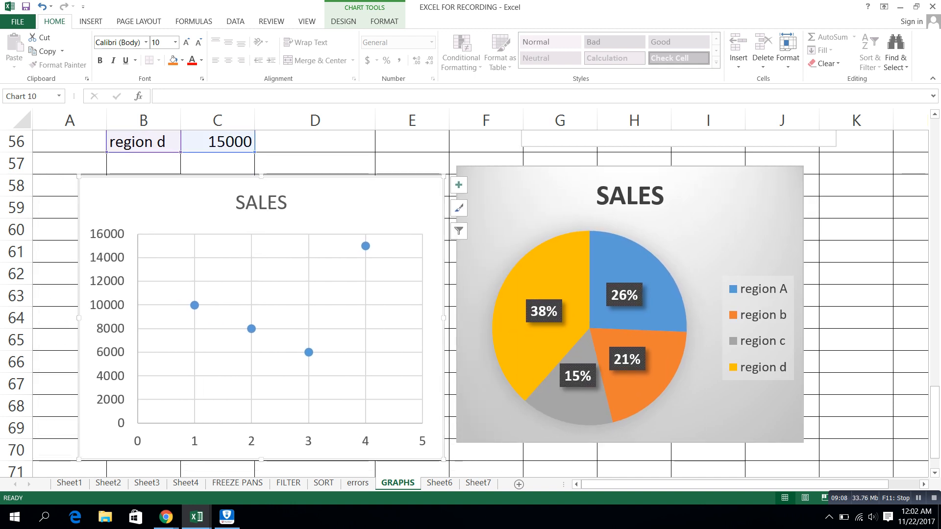